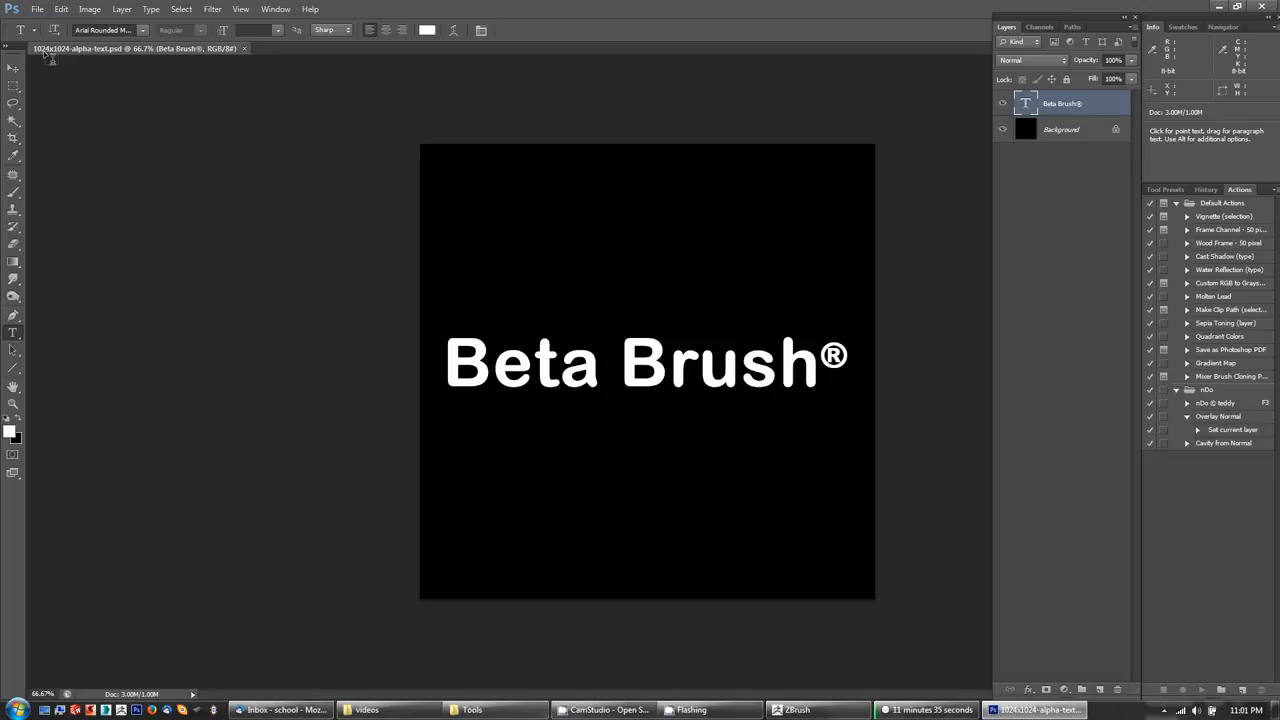
left_click(38, 10)
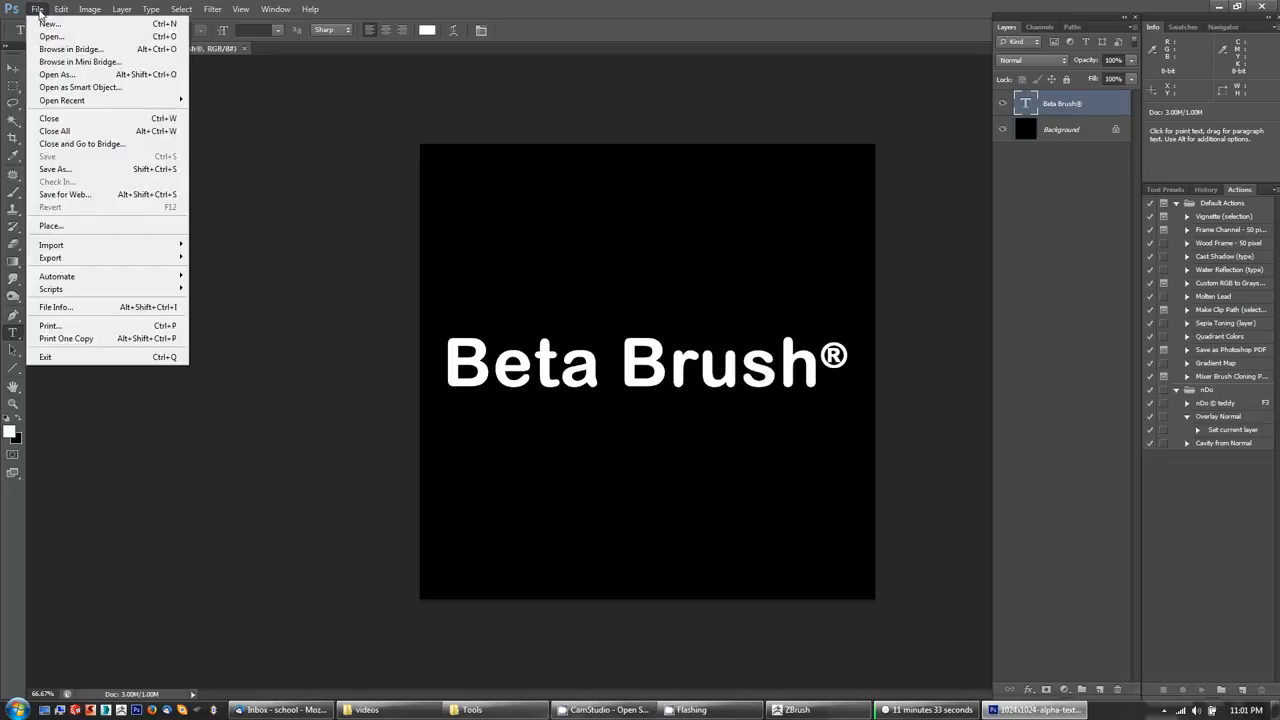
left_click(59, 169)
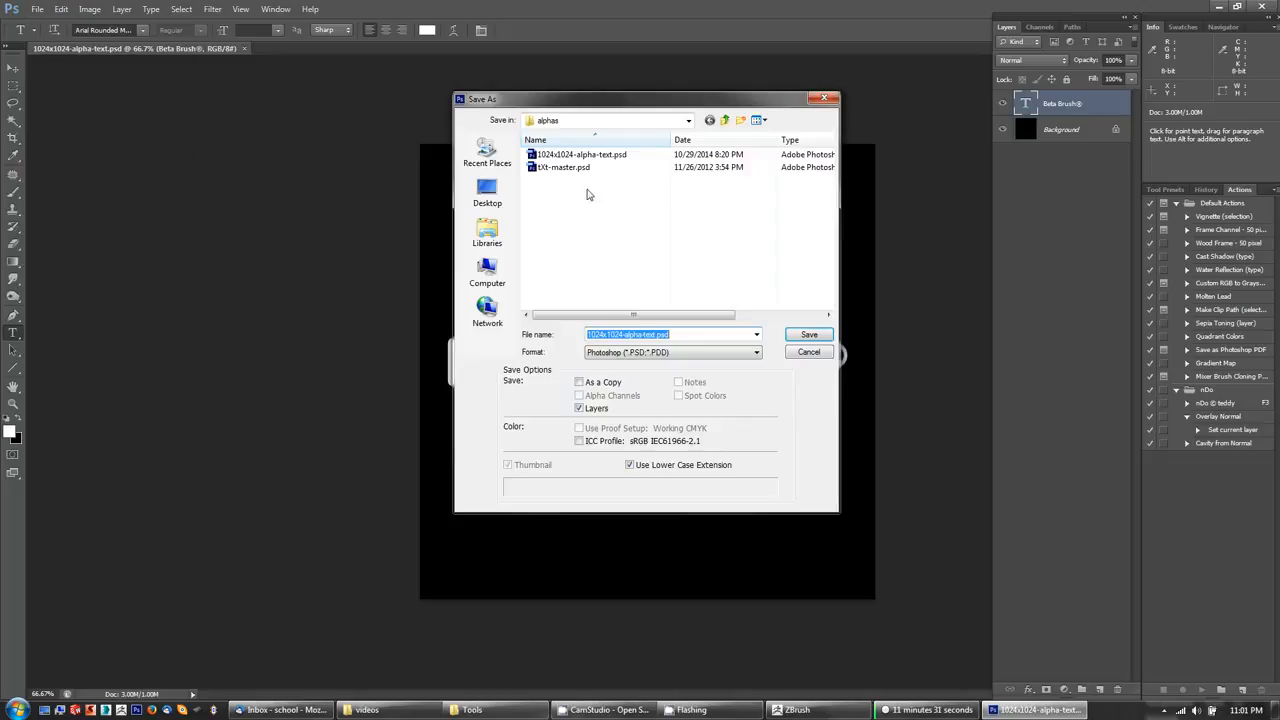
left_click(670, 356)
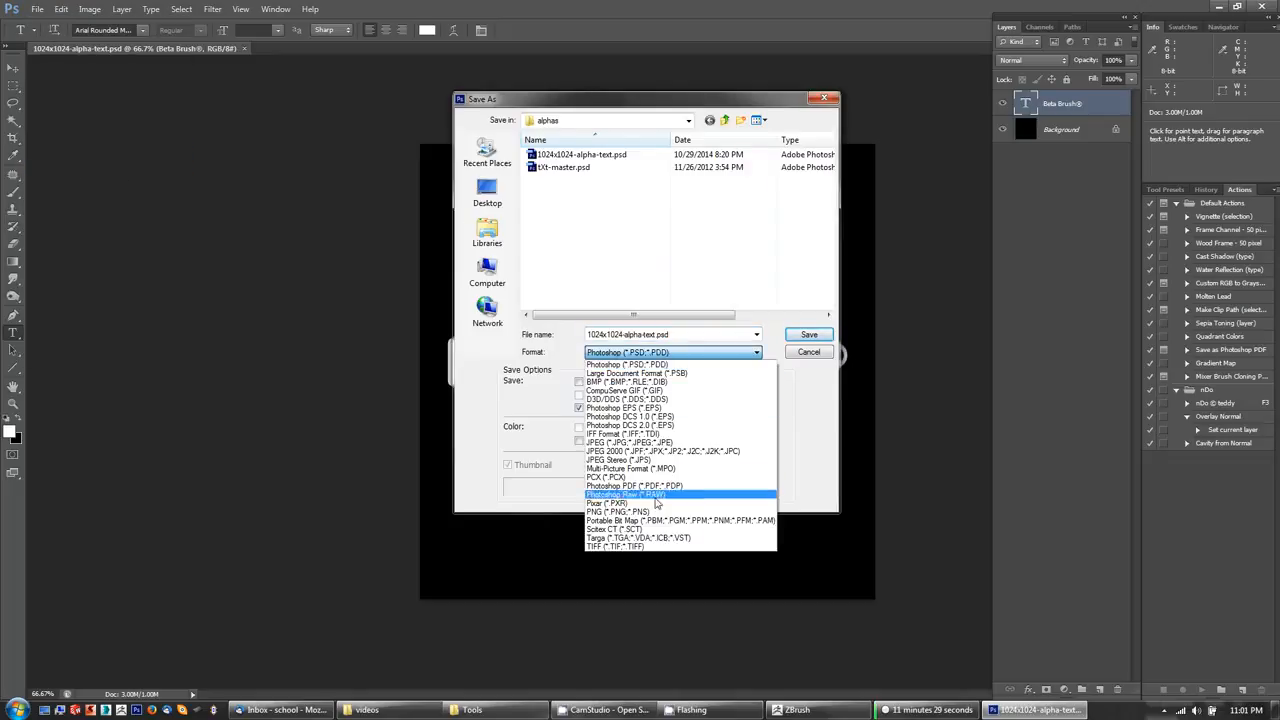
left_click(655, 443)
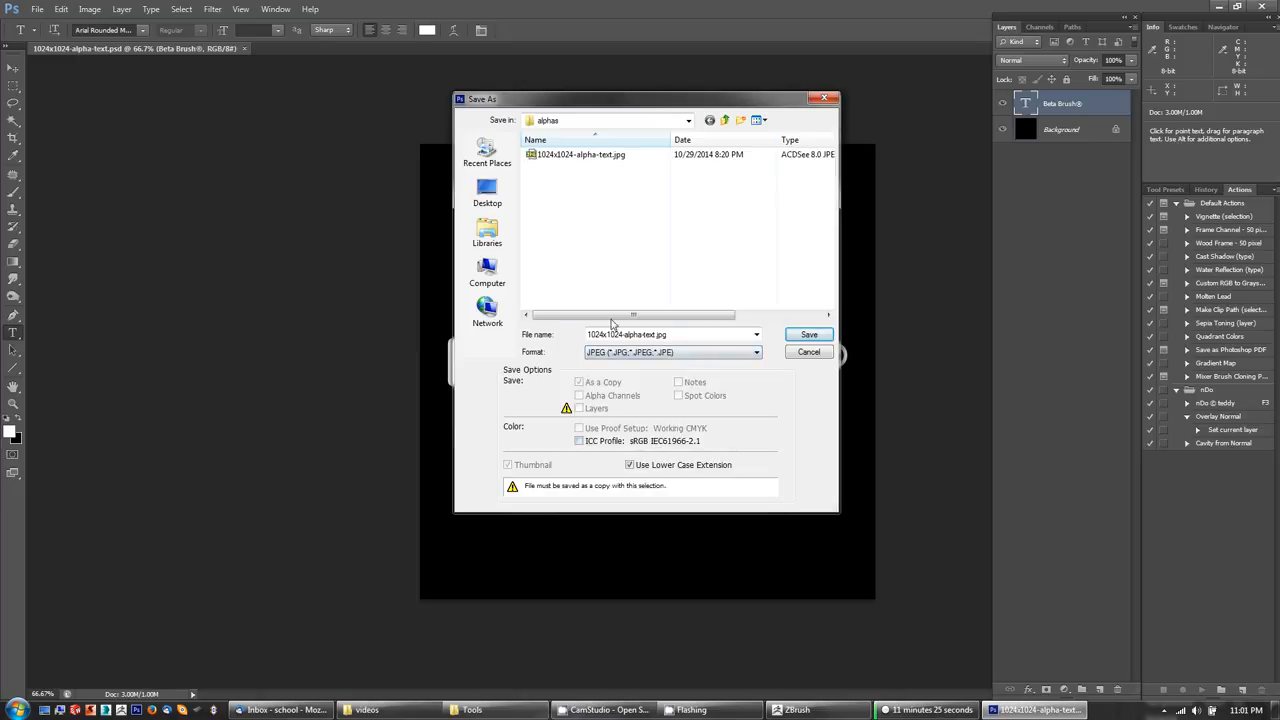
left_click(807, 353)
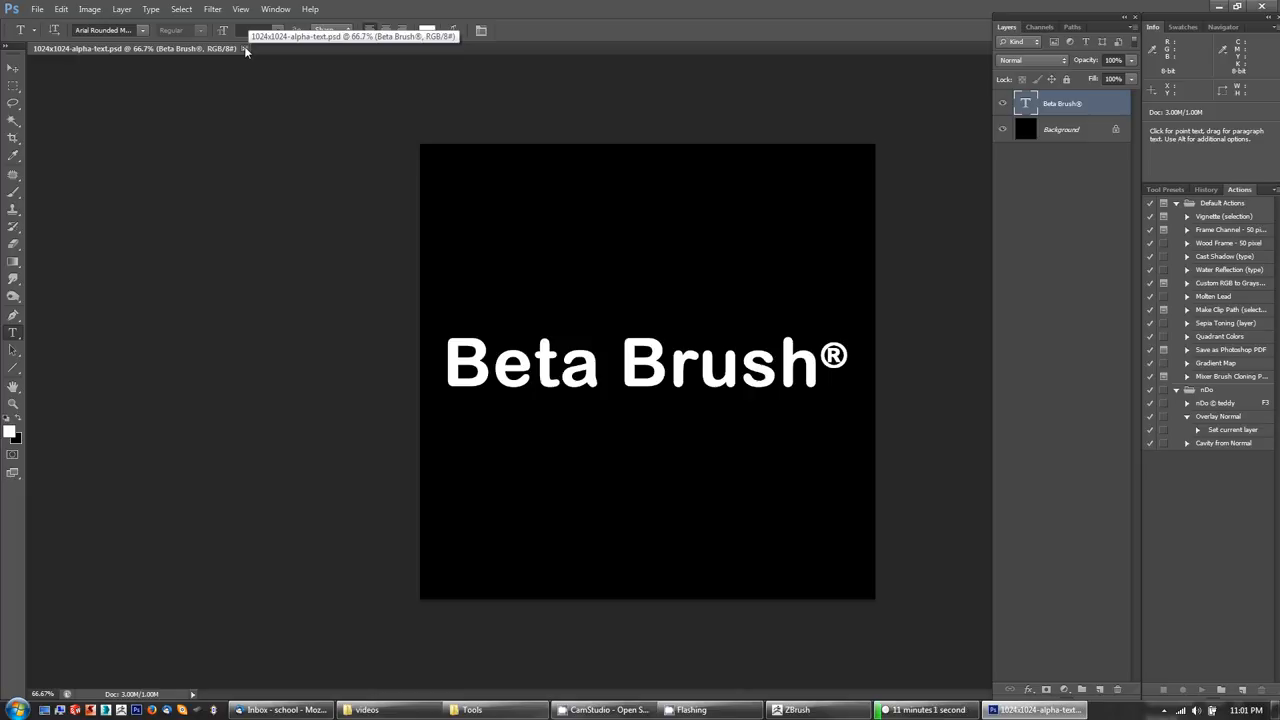
Switch to ZBrush and choose the Standard sculpting brush in Draw mode for the blue handle.
key("alt+Tab")
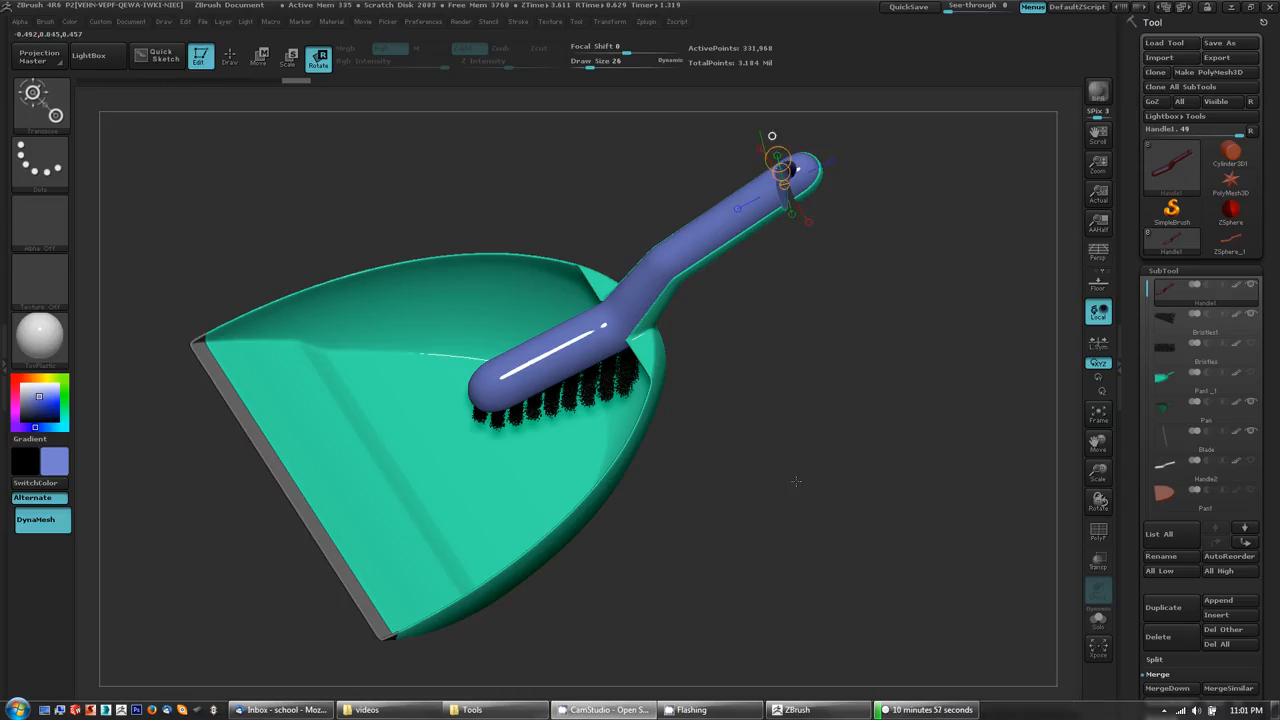
left_click_drag(437, 362, 619, 424)
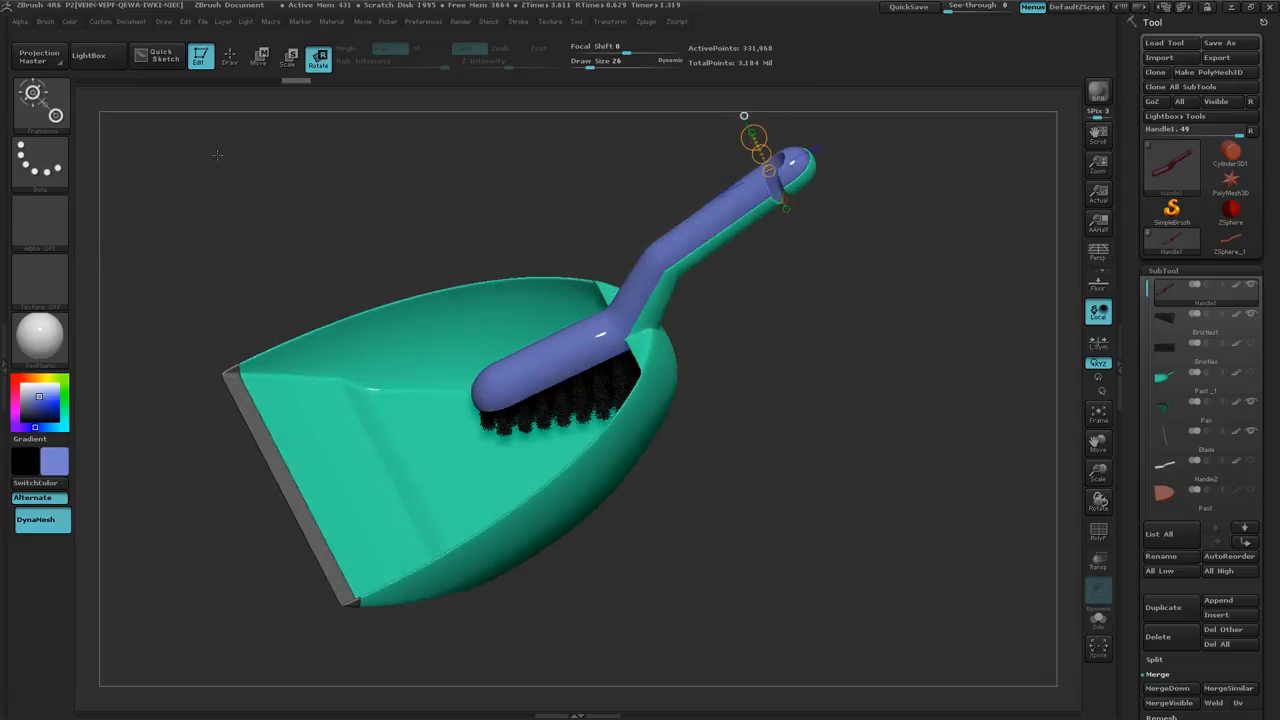
key("q")
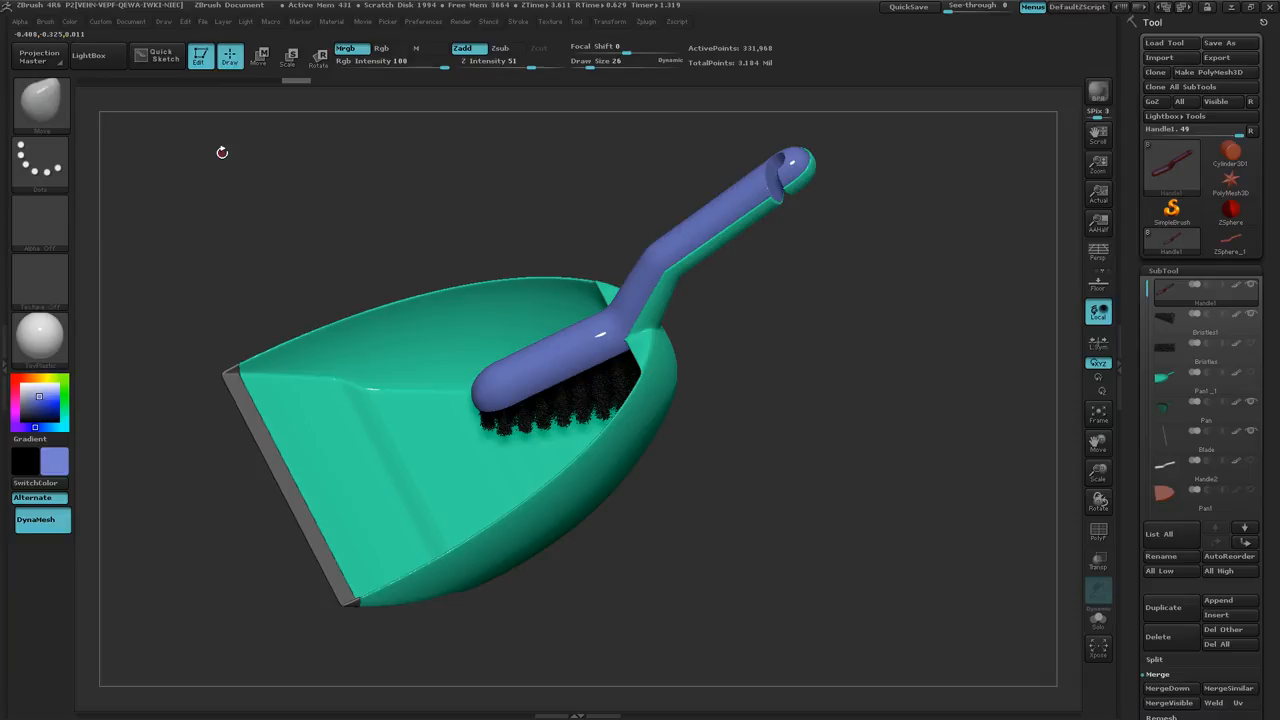
key("b")
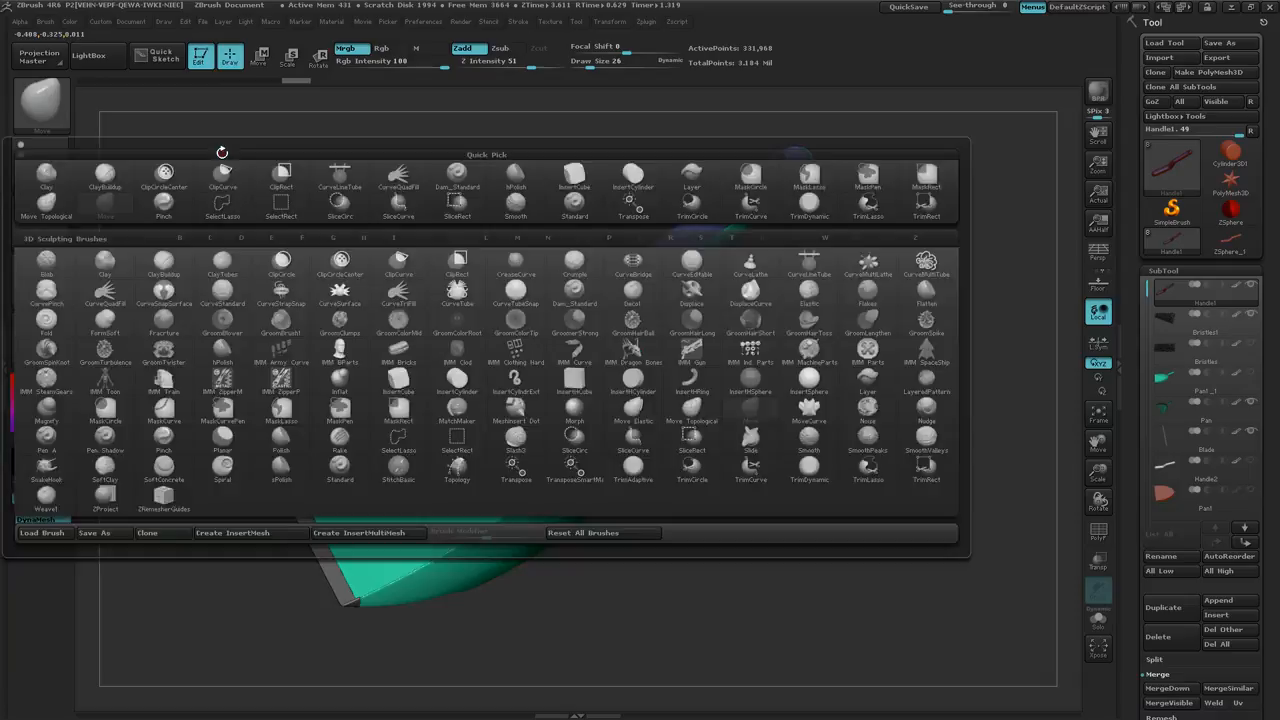
left_click(573, 203)
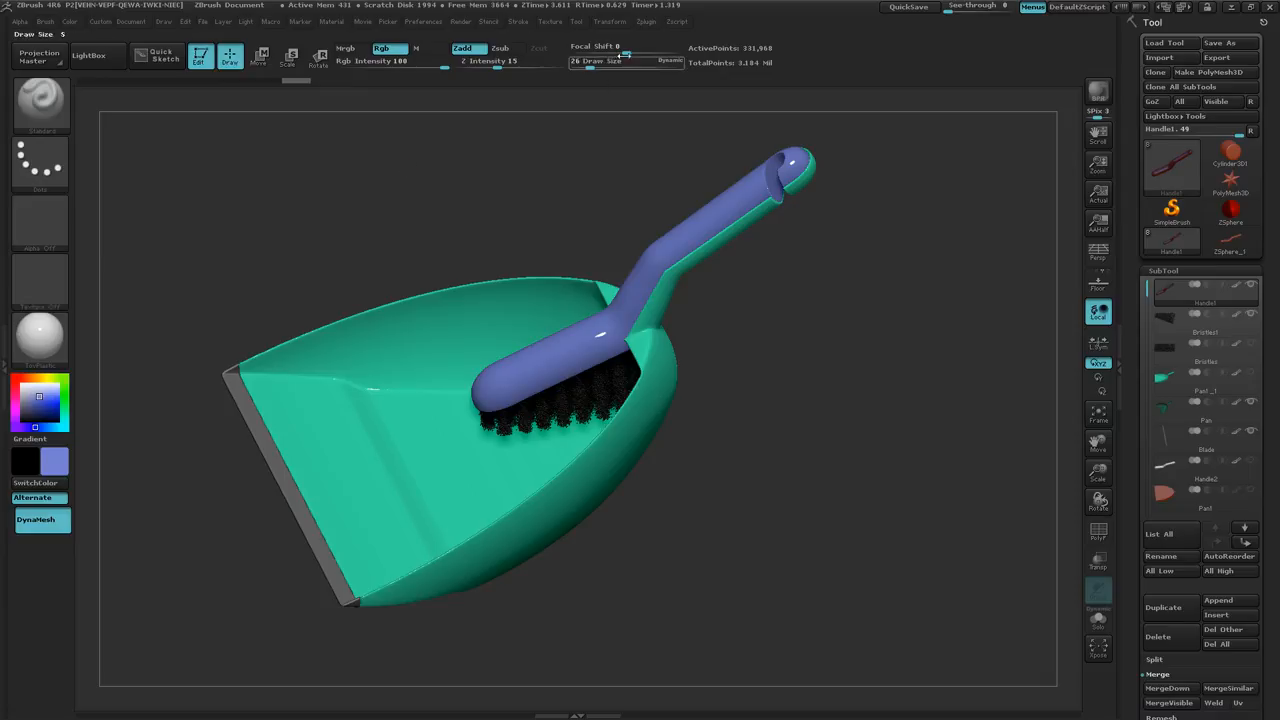
Configure the brush with focal shift -100, draw size 106 and the DragRect stroke.
left_click_drag(626, 50, 573, 50)
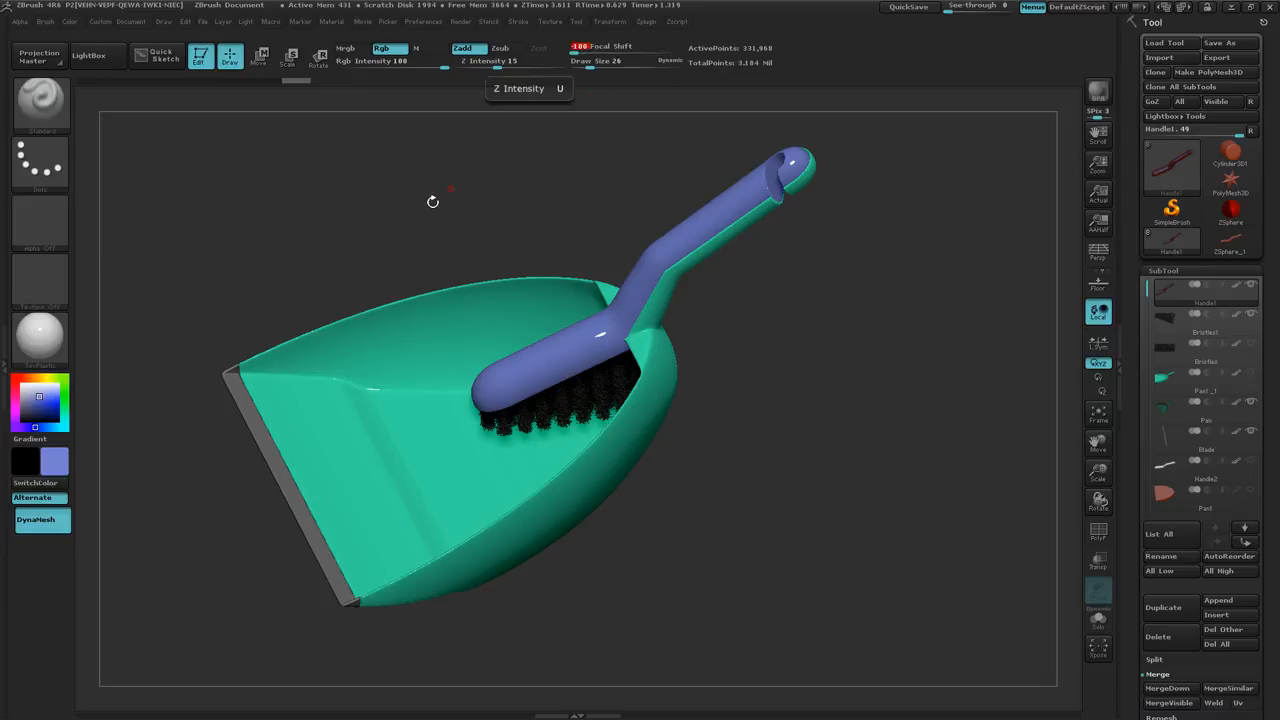
type("s")
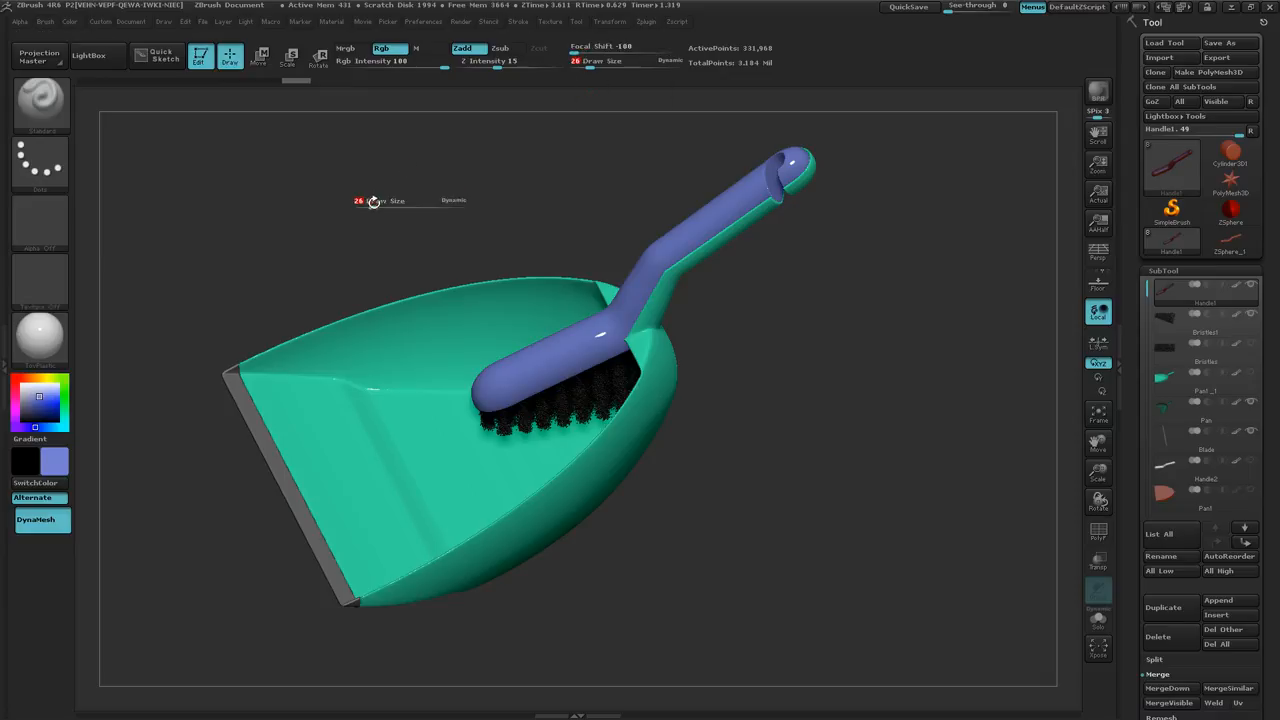
type("101")
key("Return")
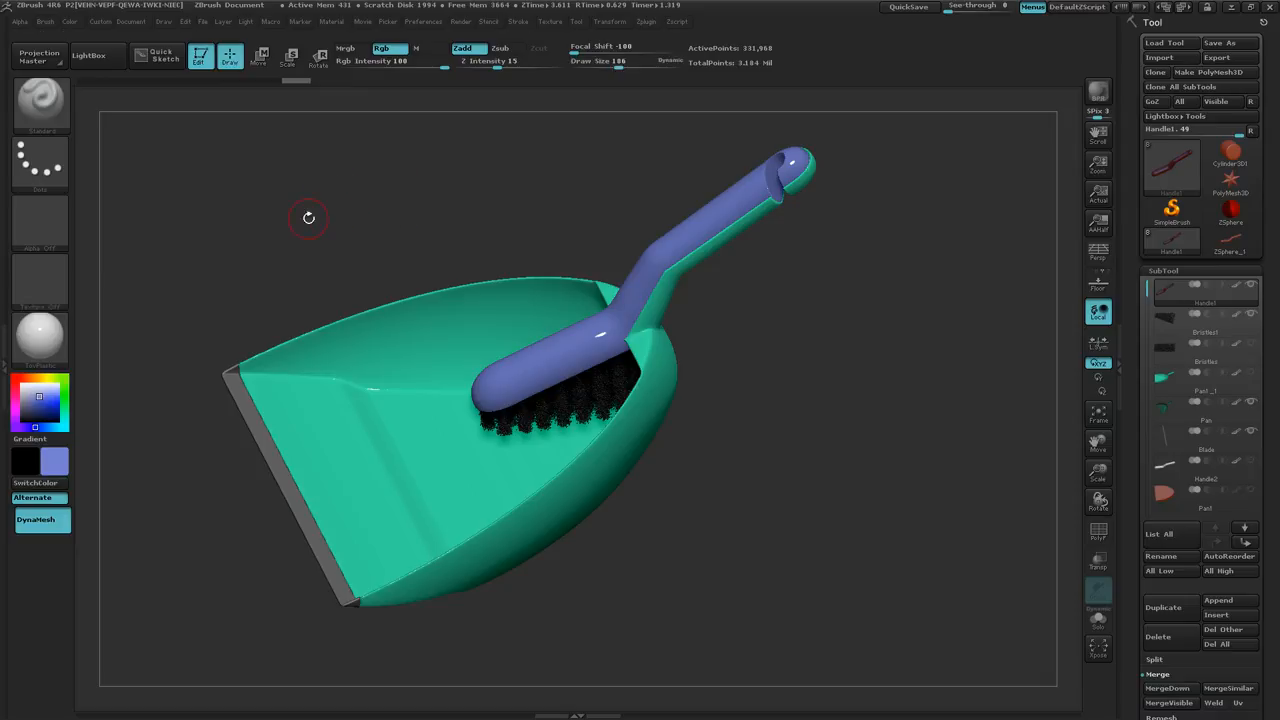
left_click(46, 174)
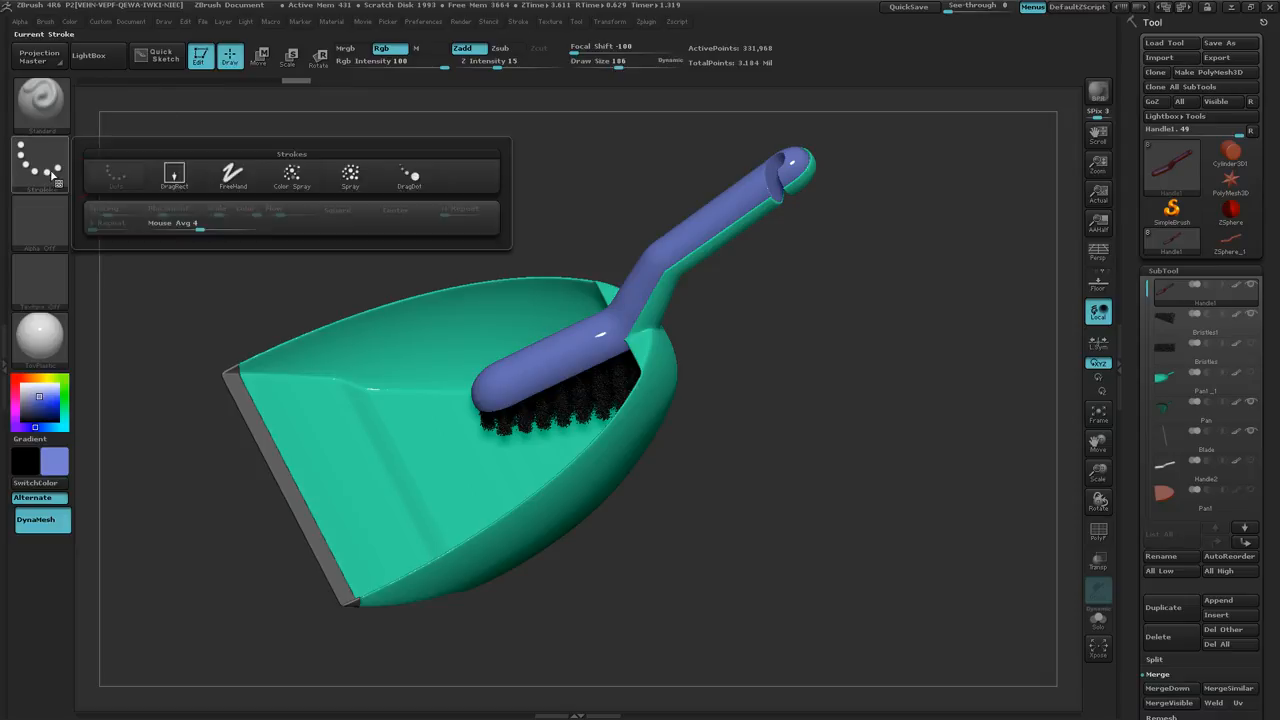
left_click(174, 174)
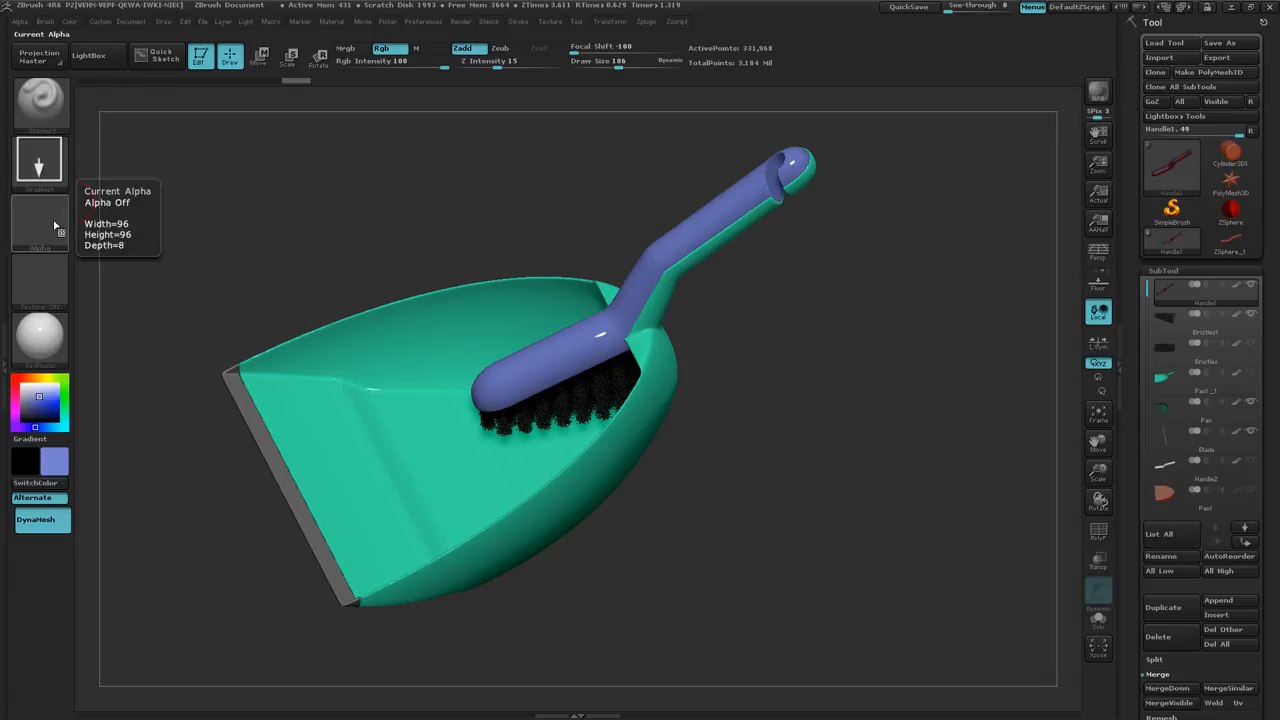
Import 1024x1024-alpha-text.jpg from the id415 ZB alphas folder as the brush alpha.
left_click(40, 222)
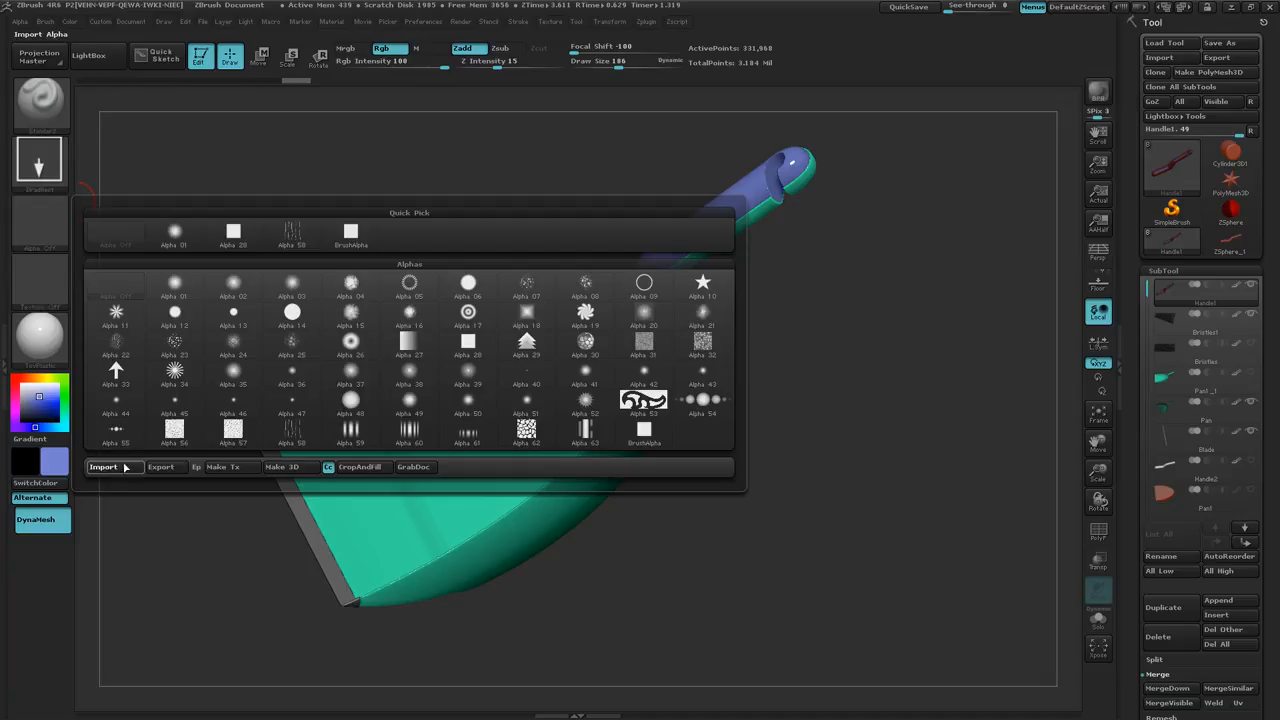
left_click(104, 467)
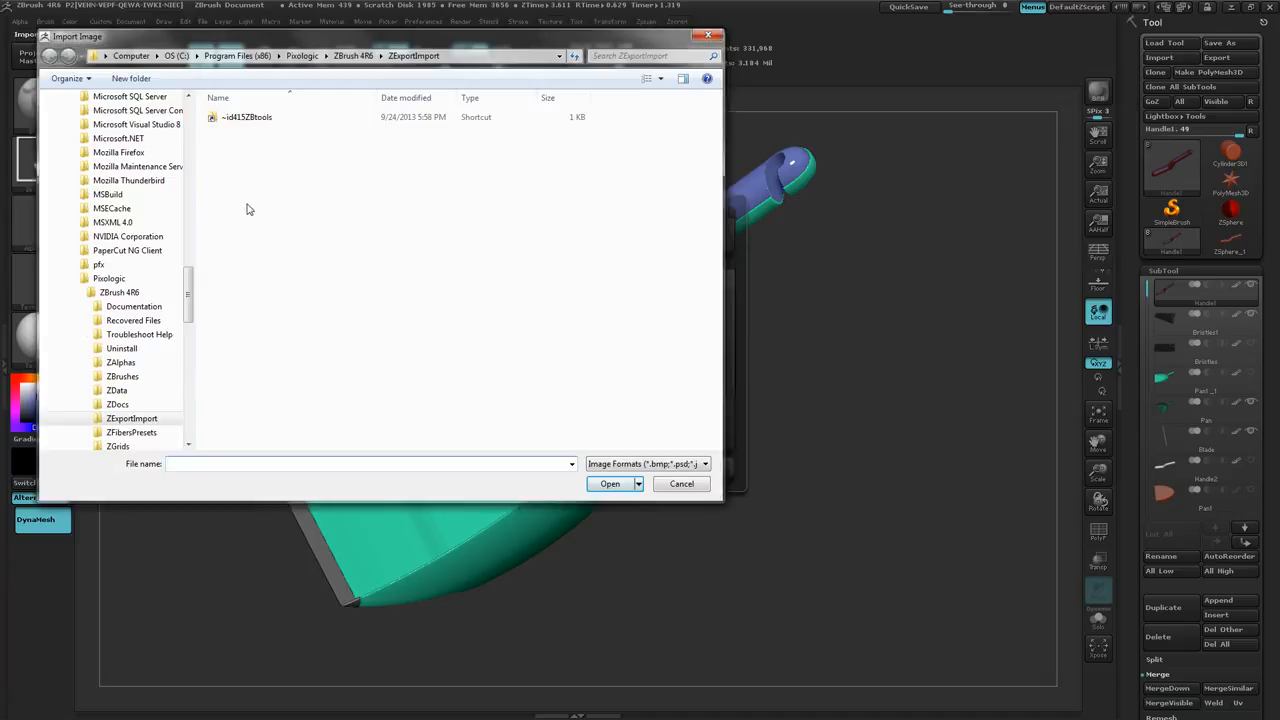
double_click(232, 118)
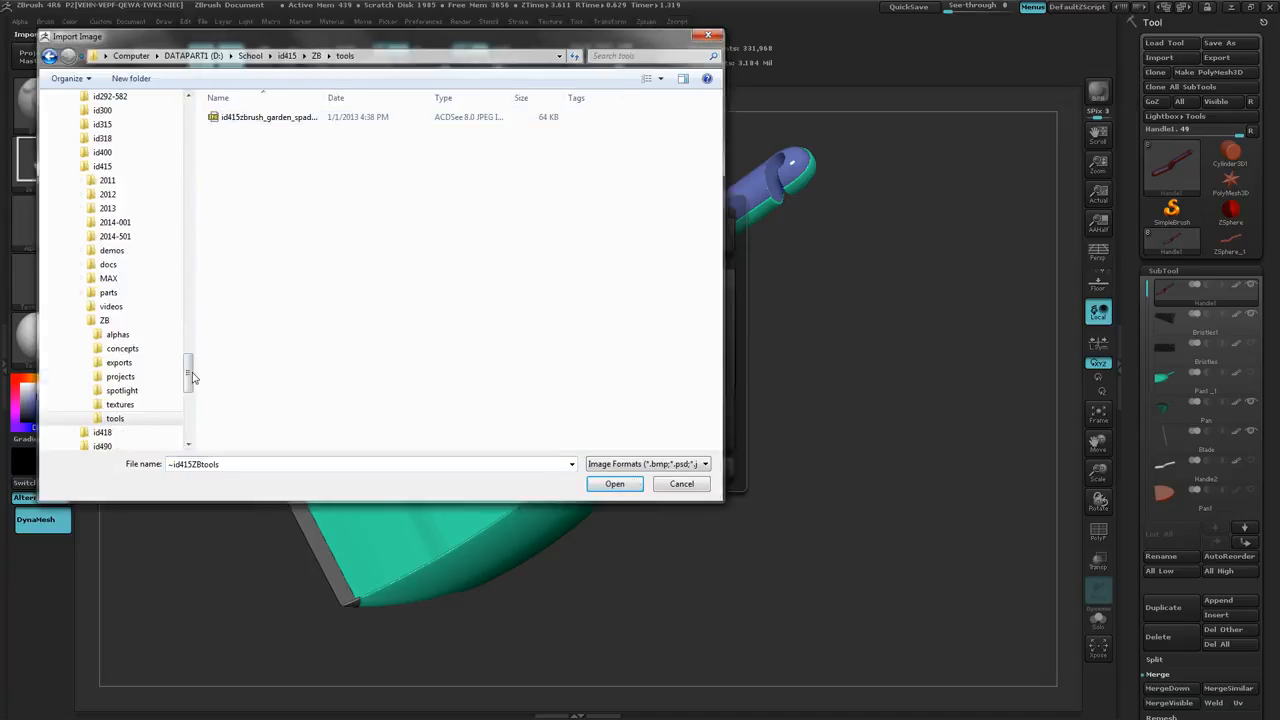
left_click(134, 336)
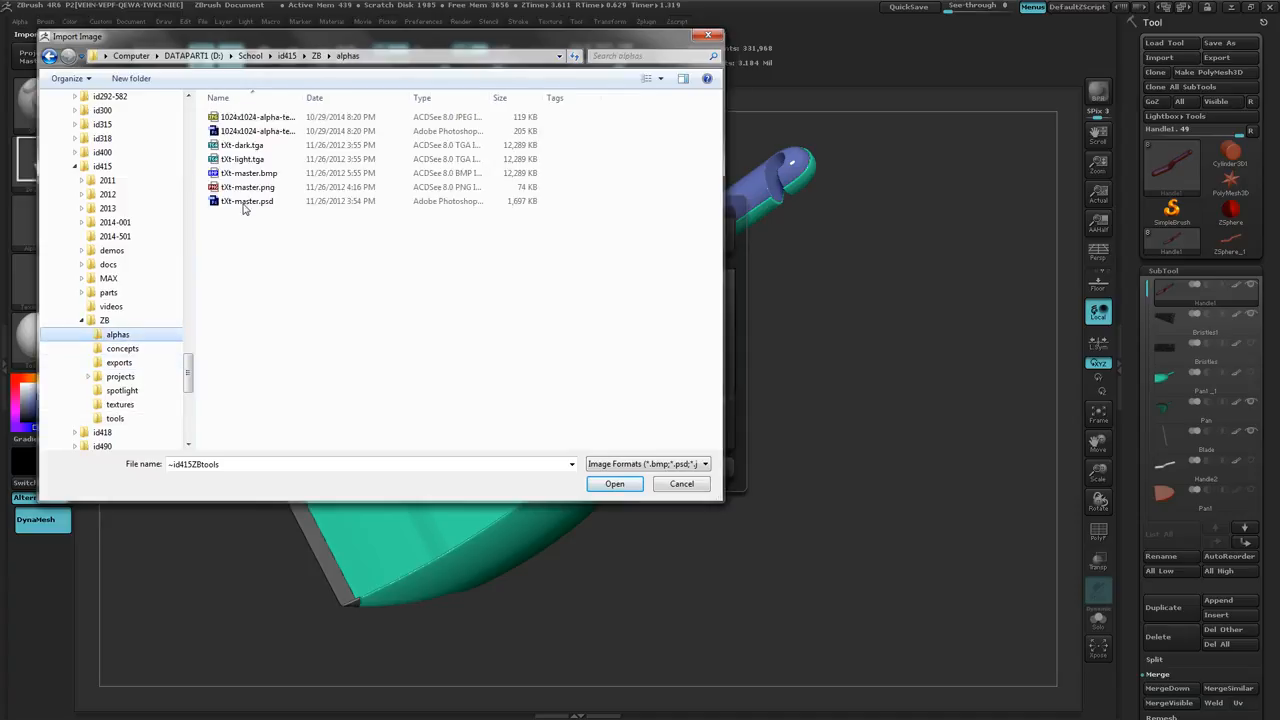
left_click_drag(302, 97, 360, 97)
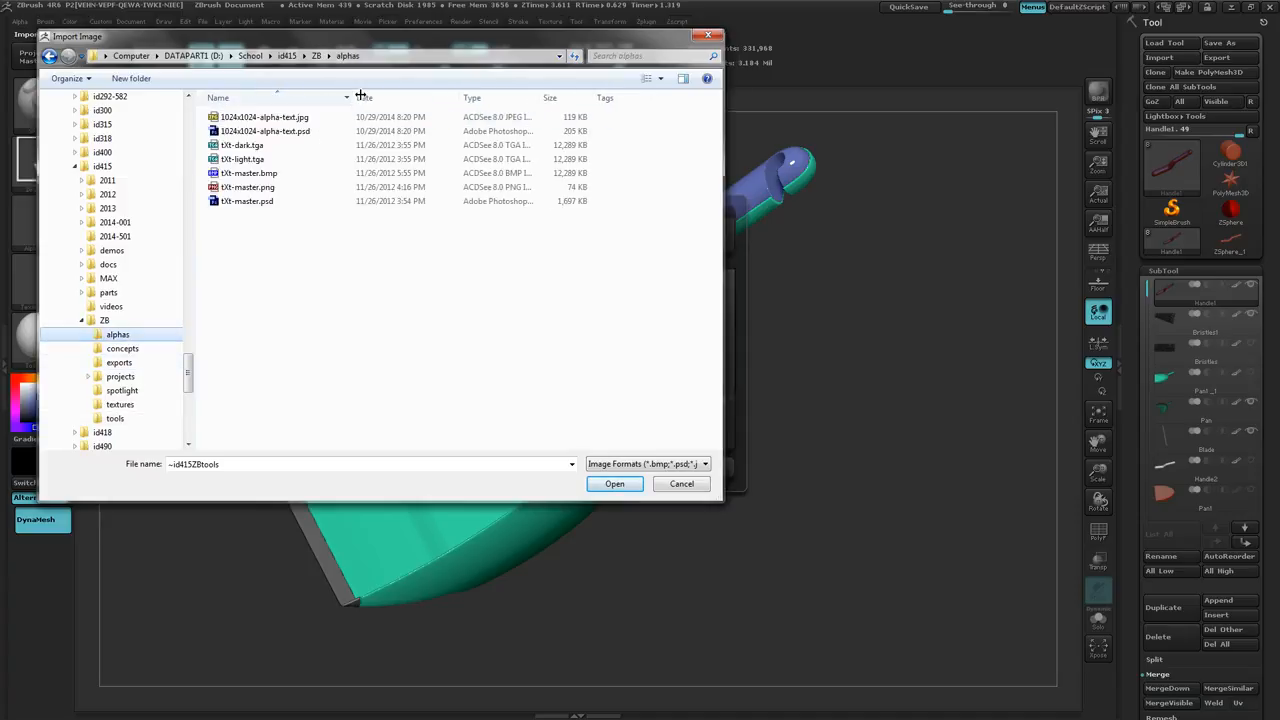
left_click(274, 119)
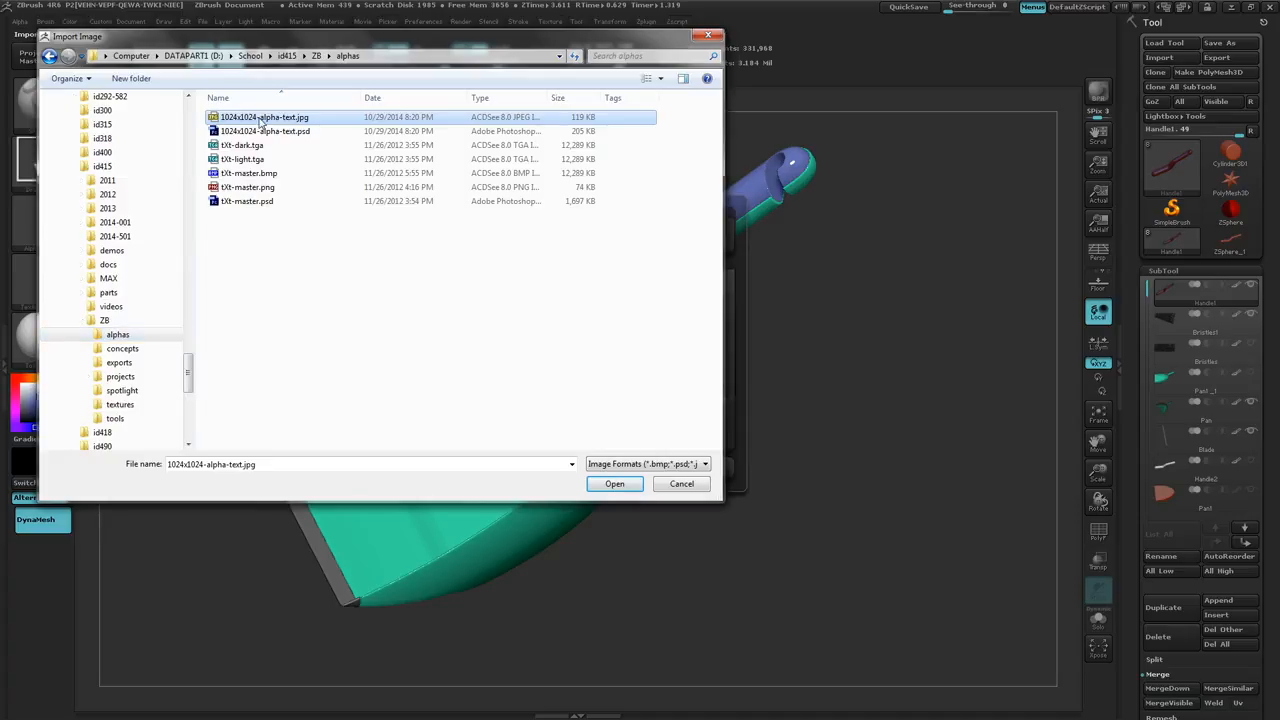
double_click(260, 121)
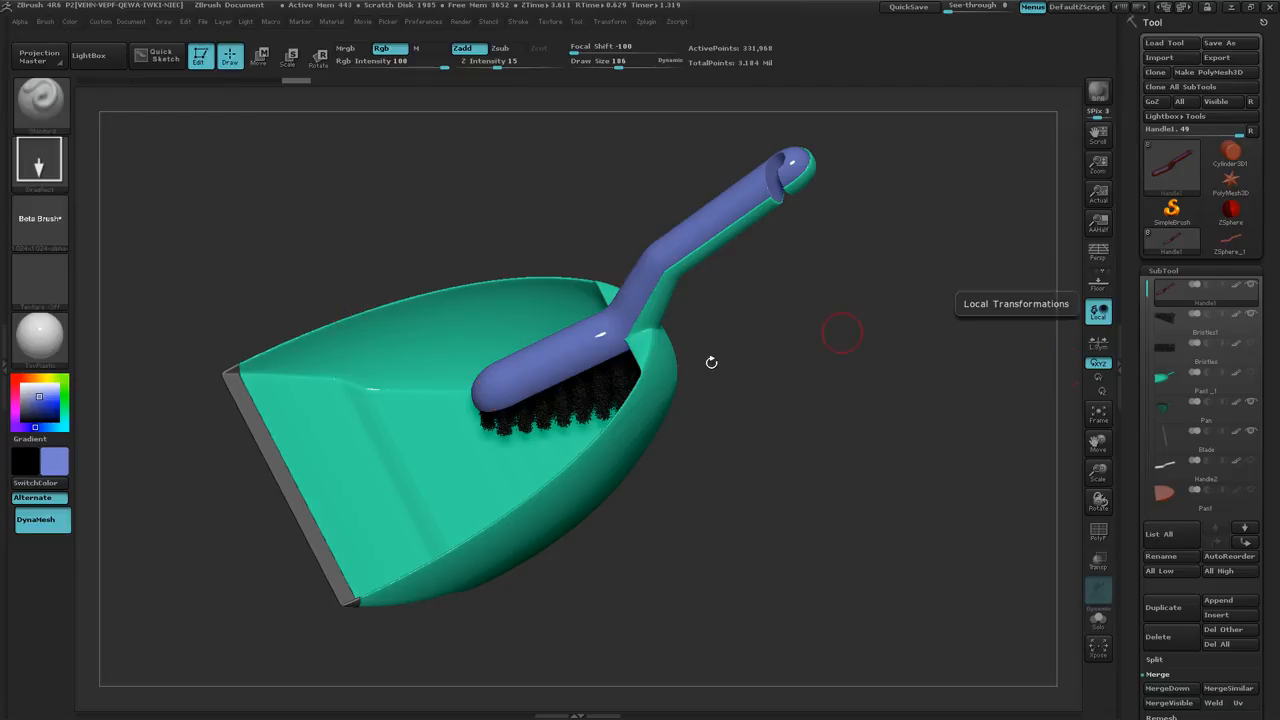
Pick a darker blue, keep Rgb painting on and set the brush to Zsub so that it engraves.
mouse_move(843, 329)
left_mouse_down()
mouse_move(670, 420)
mouse_move(662, 448)
left_mouse_up()
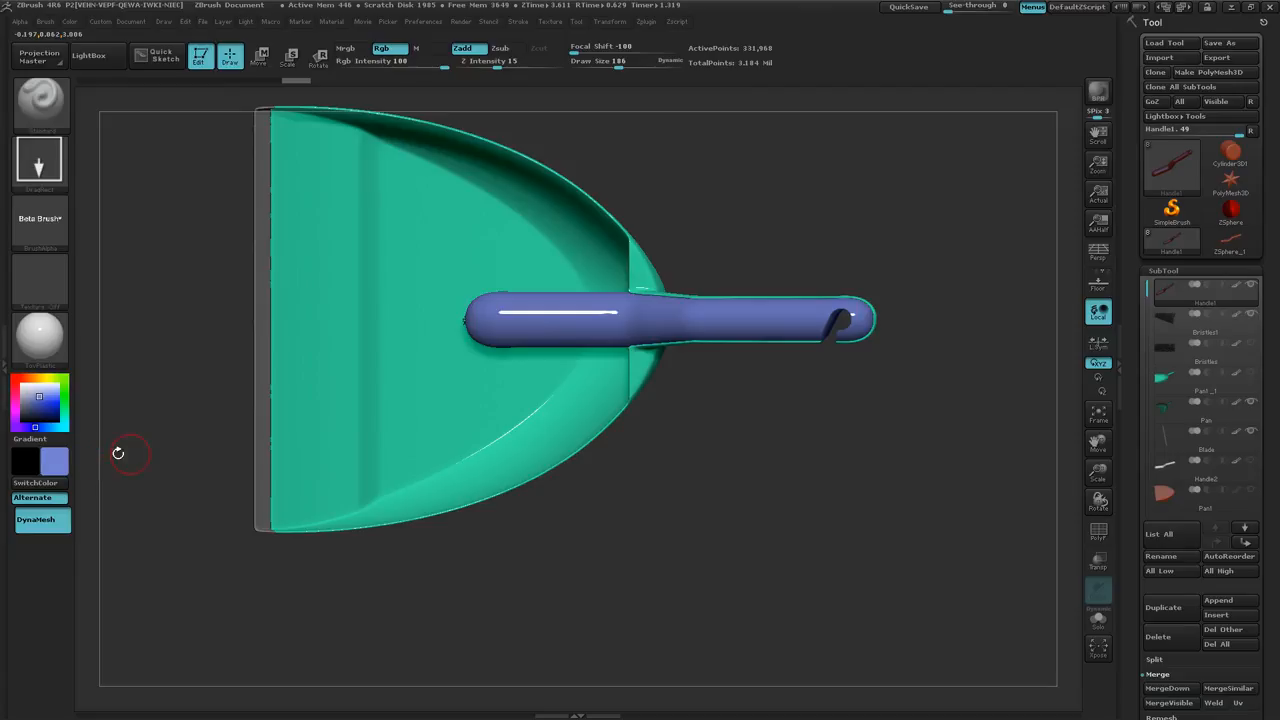
mouse_move(383, 84)
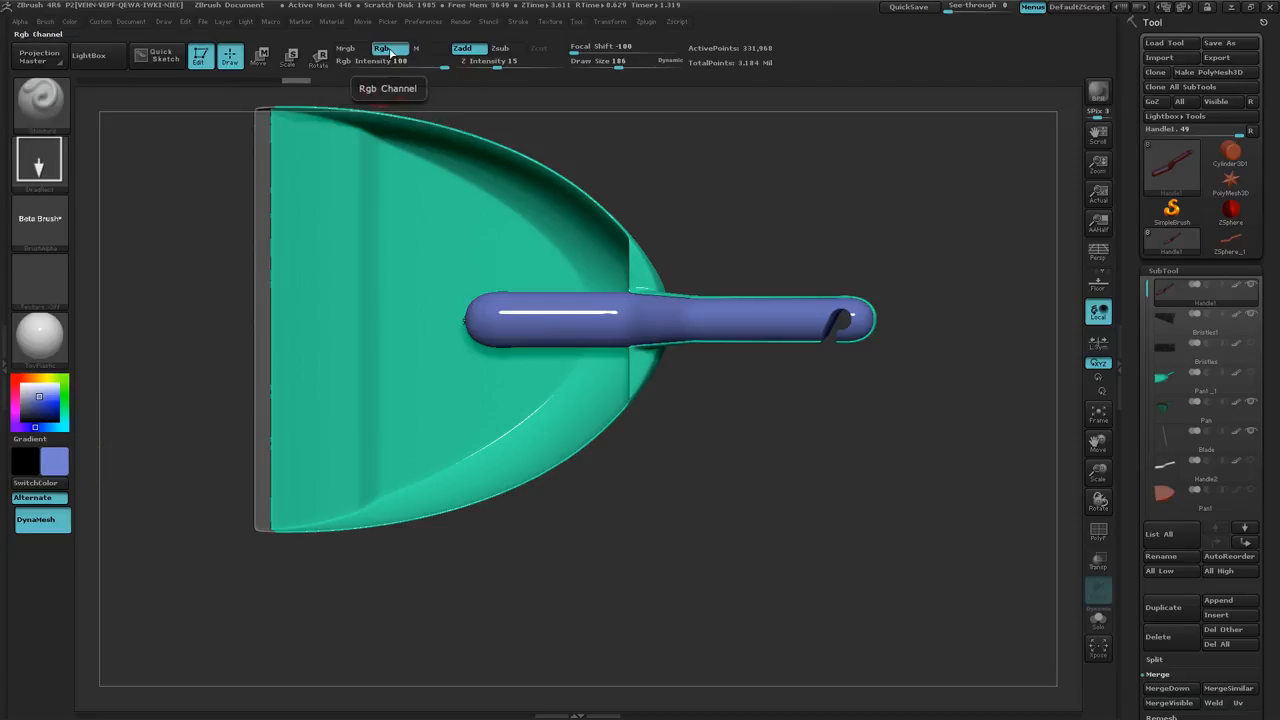
left_click(390, 50)
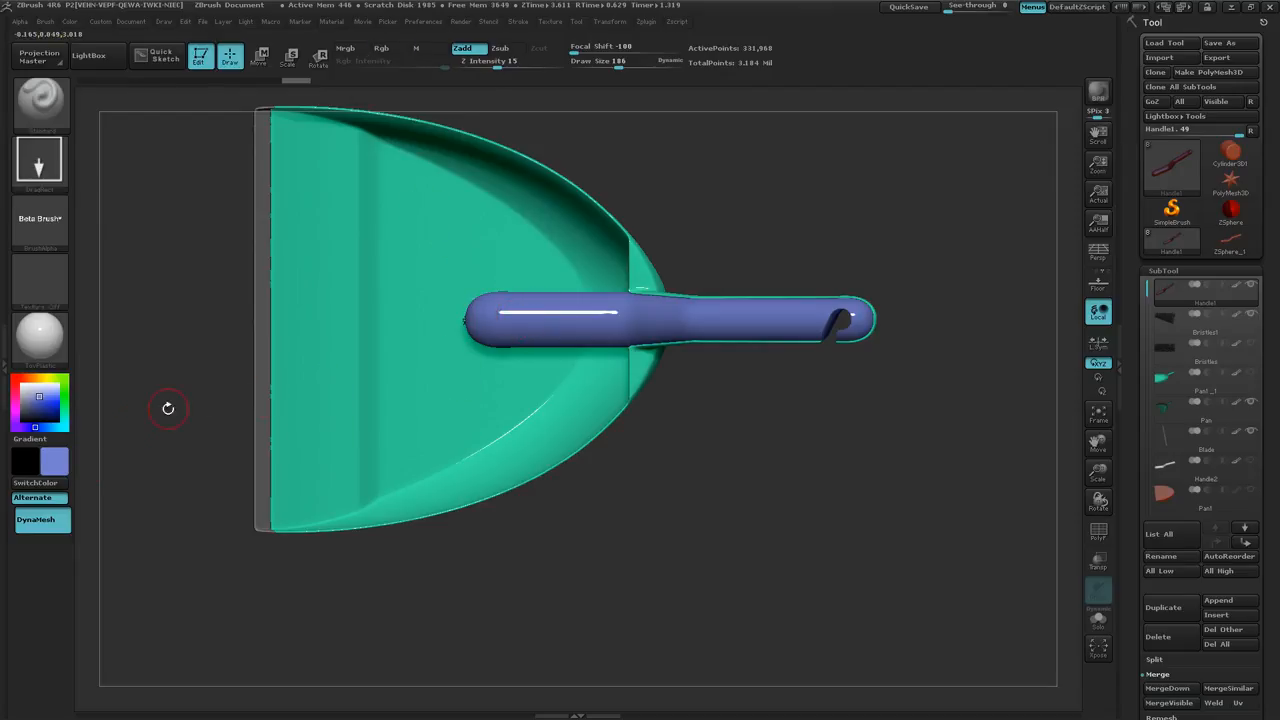
left_click(388, 48)
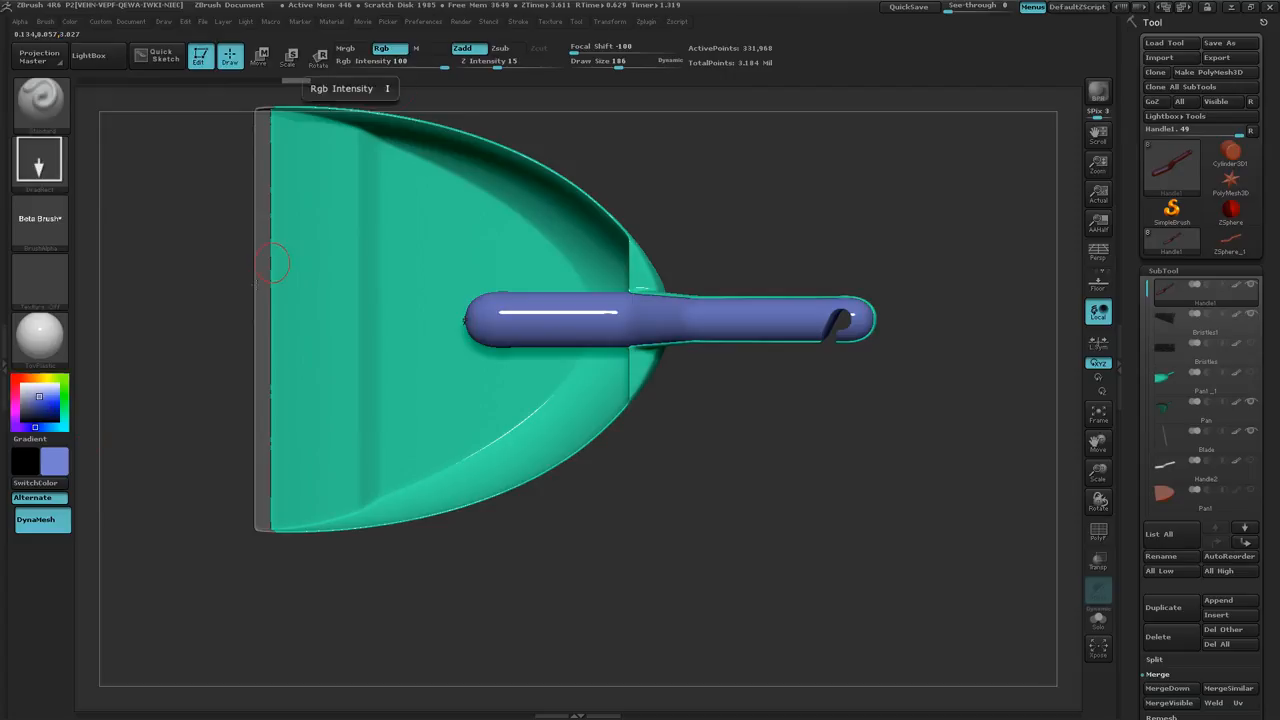
left_click(37, 406)
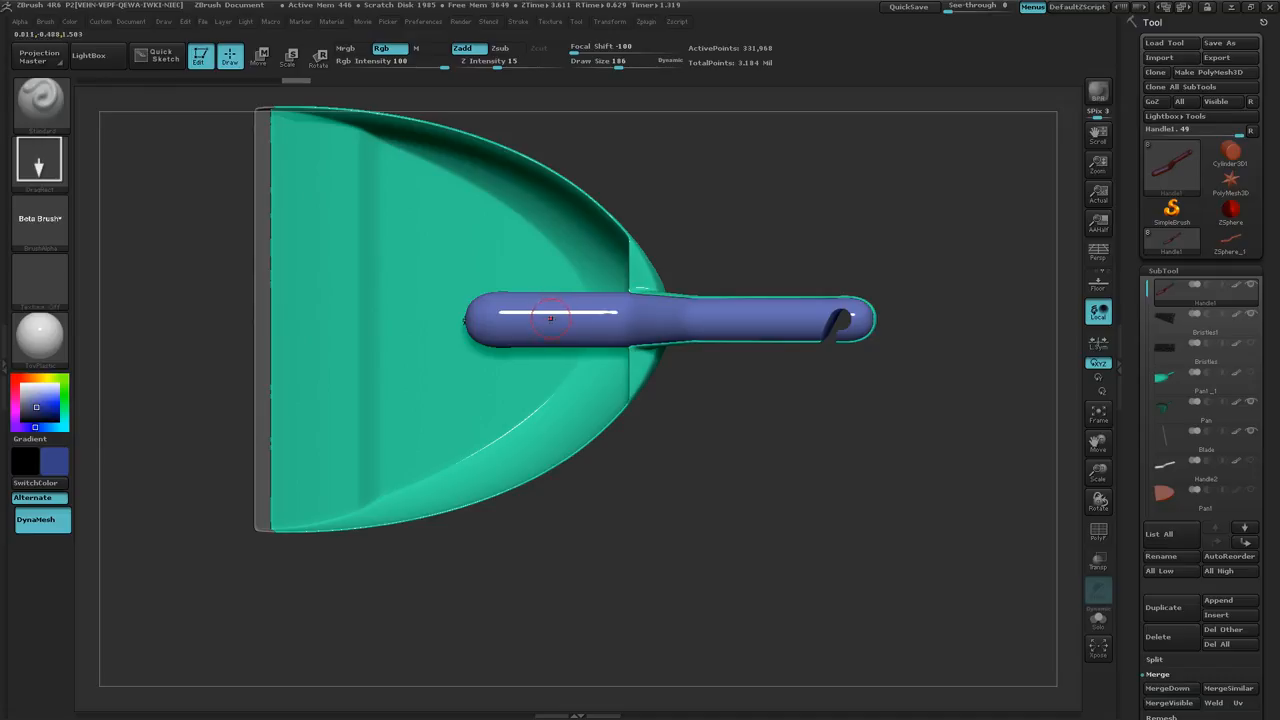
left_click(500, 48)
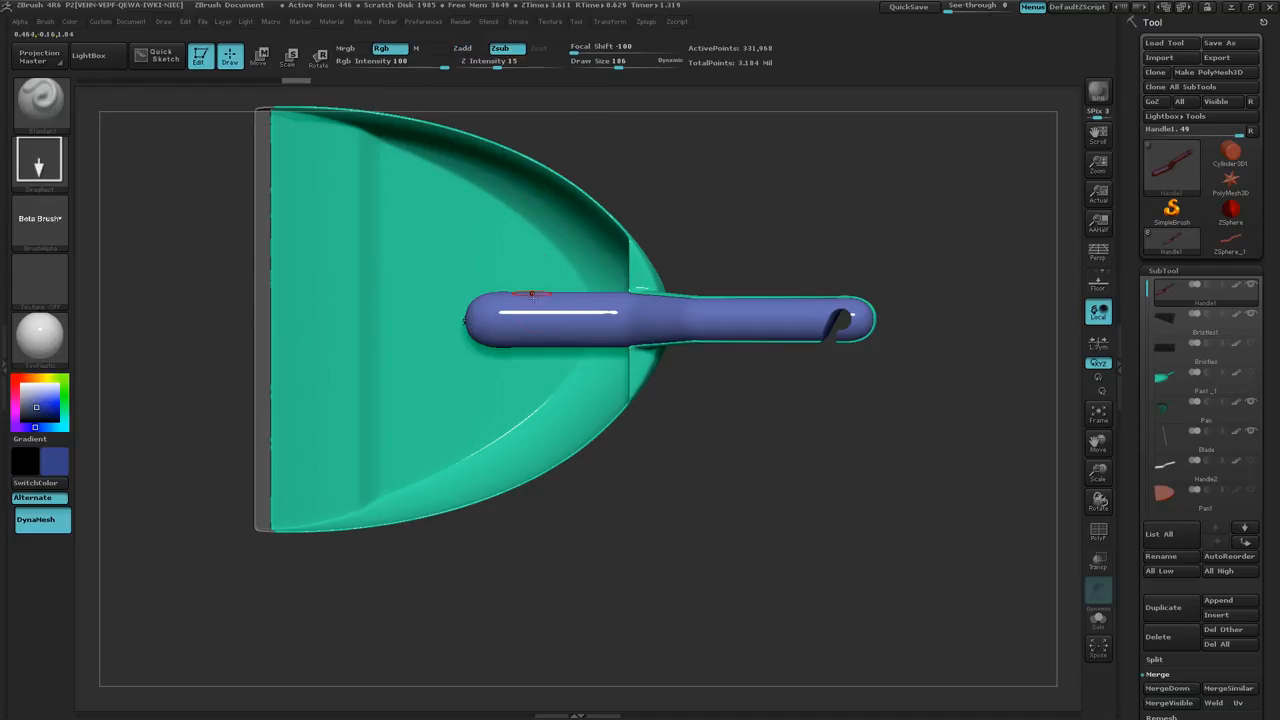
Try stamping the Beta Brush text onto the wide part of the handle, and undo the stamp.
mouse_move(530, 321)
left_mouse_down()
mouse_move(508, 303)
mouse_move(557, 172)
mouse_move(532, 166)
left_mouse_up()
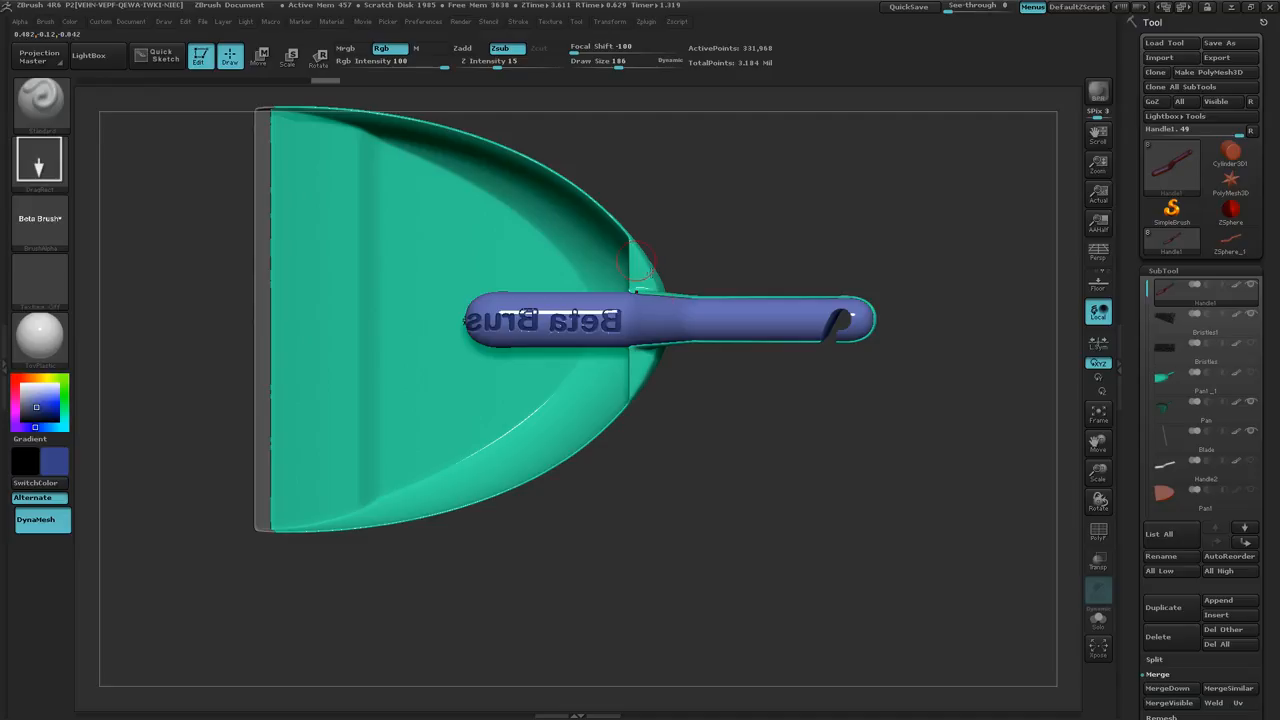
key("ctrl")
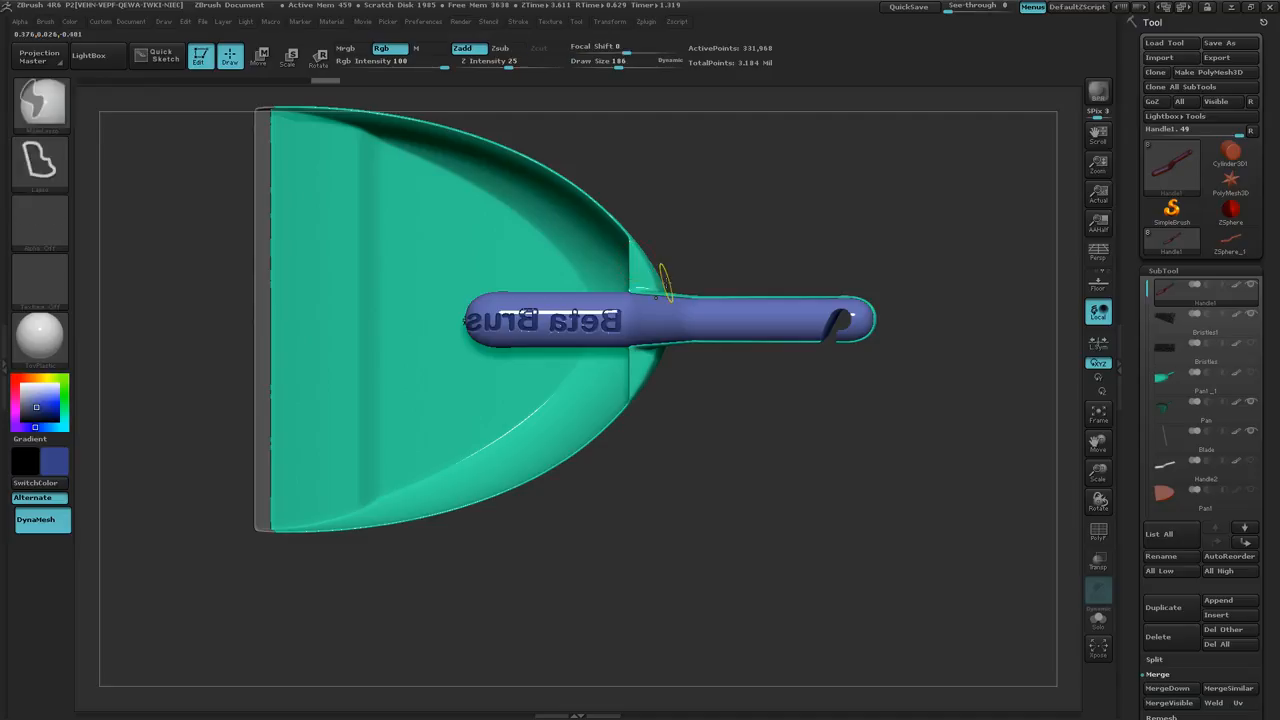
key("ctrl+z")
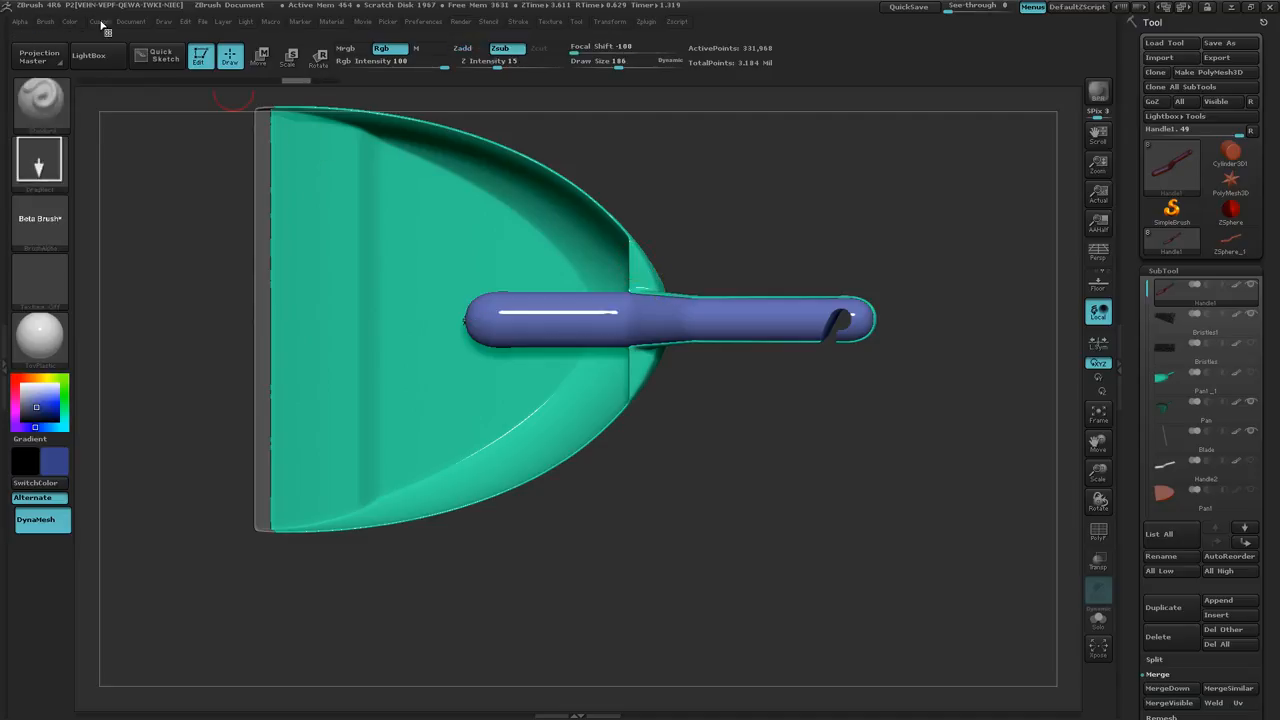
Flip the Beta Brush text alpha horizontally.
left_click(22, 22)
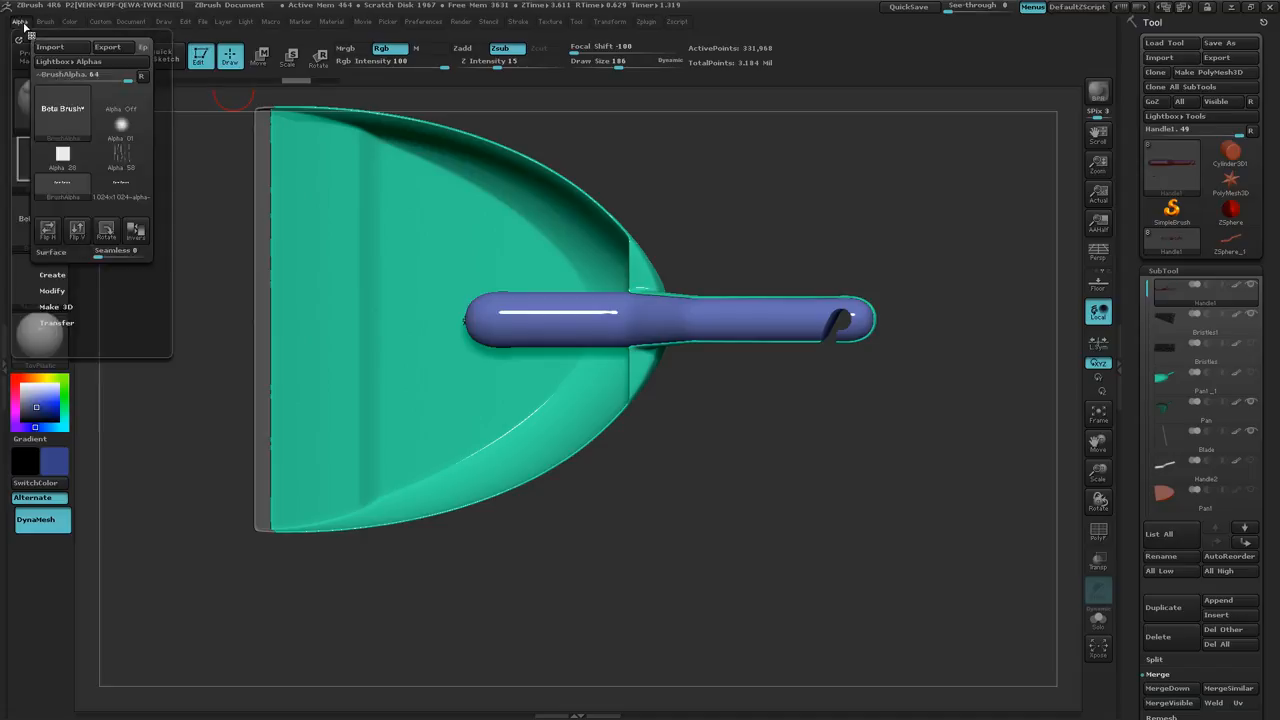
left_click(48, 234)
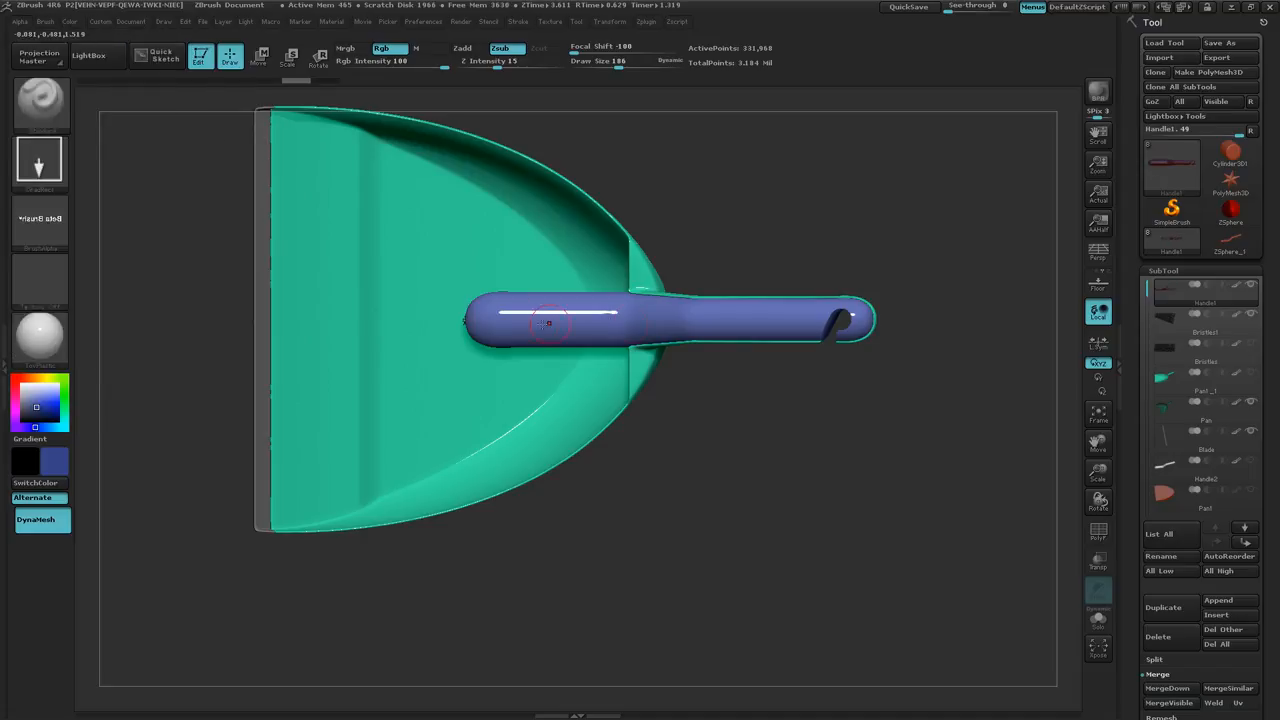
Stamp the flipped Beta Brush text onto the wide part of the handle, inspect it at an angle, and undo it.
mouse_move(538, 320)
left_mouse_down()
mouse_move(582, 318)
mouse_move(543, 204)
left_mouse_up()
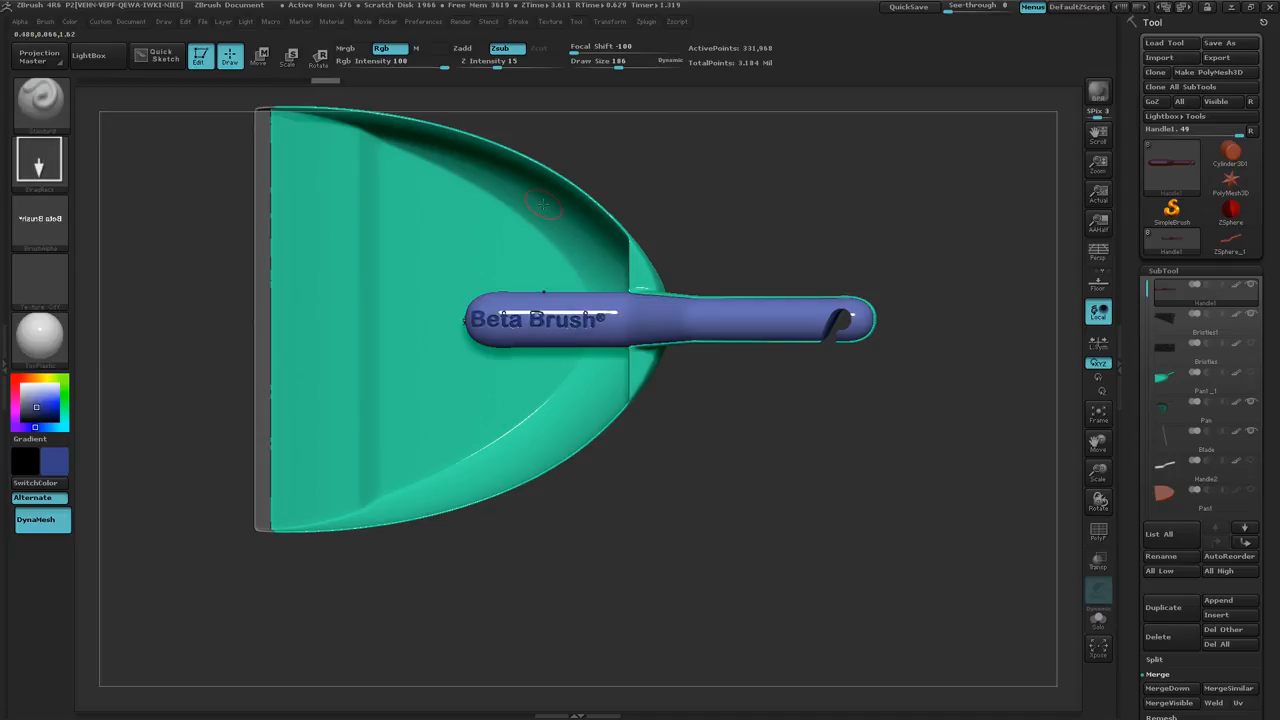
mouse_move(562, 382)
right_mouse_down()
mouse_move(550, 347)
mouse_move(530, 346)
right_mouse_up()
key("ctrl+z")
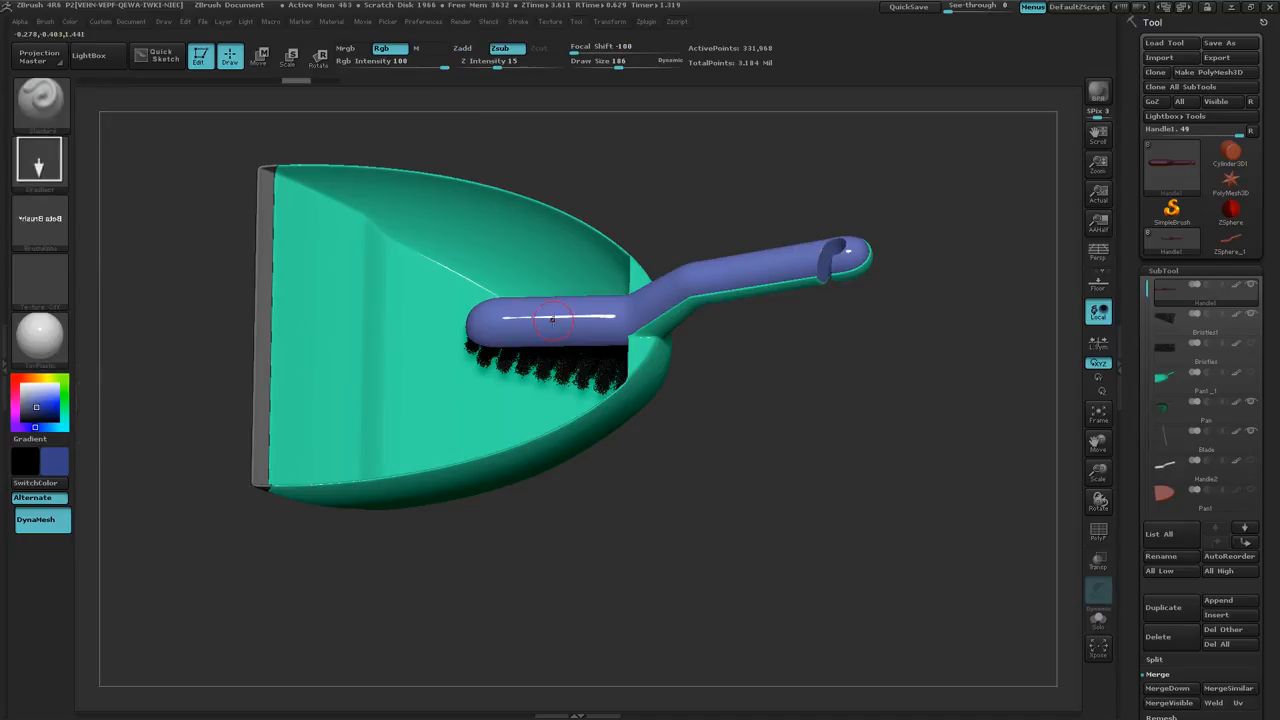
Sample the brush handle's blue and pick a slightly darker, more saturated blue as the main colour.
key("c")
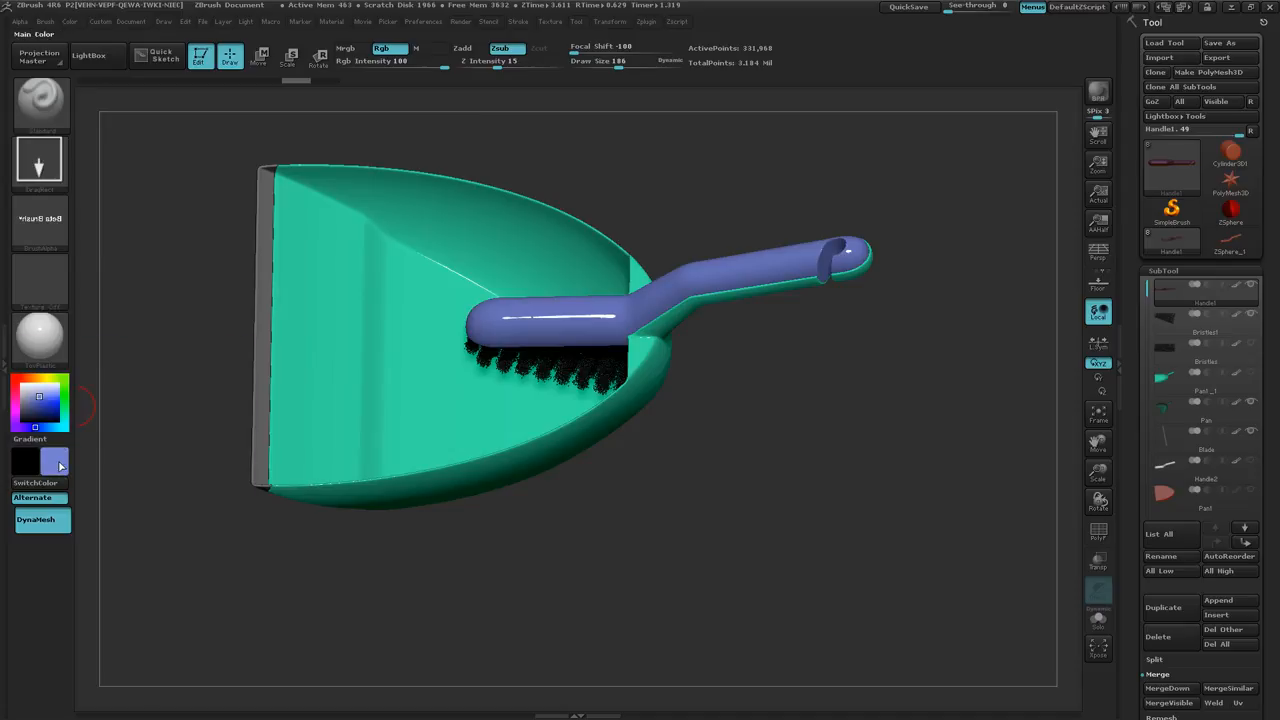
mouse_move(129, 430)
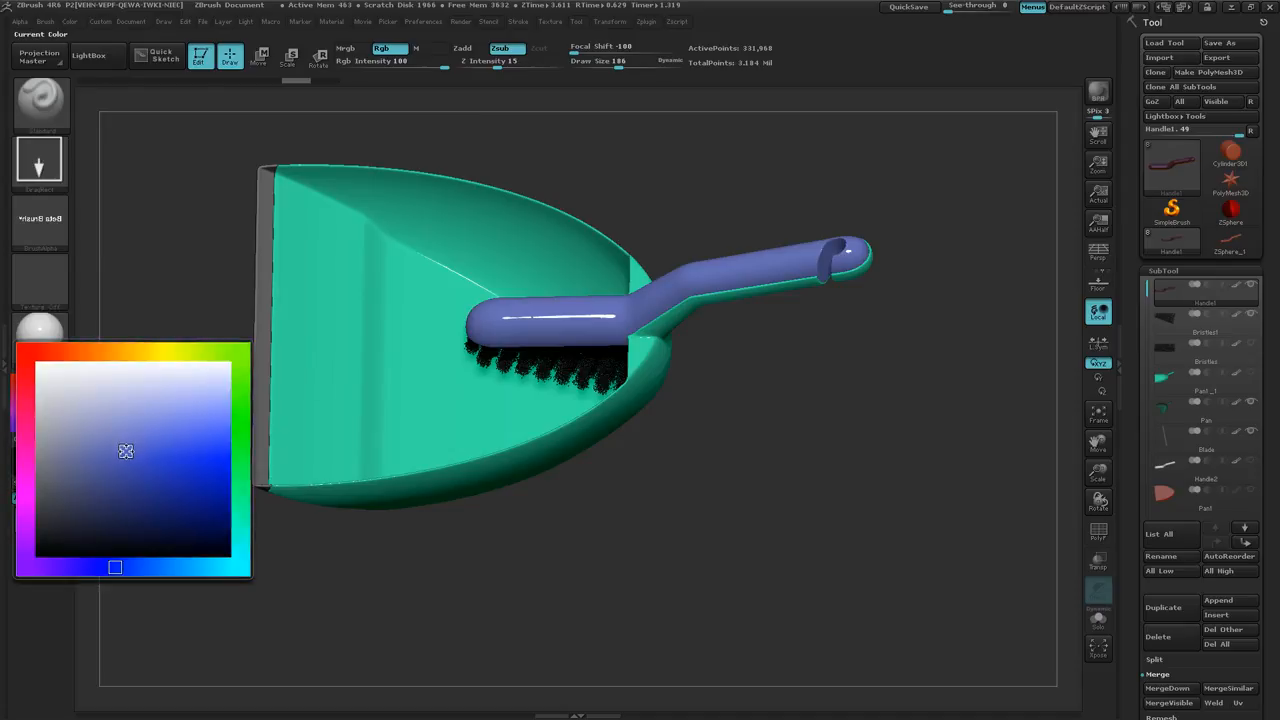
right_click_drag(506, 350, 514, 390)
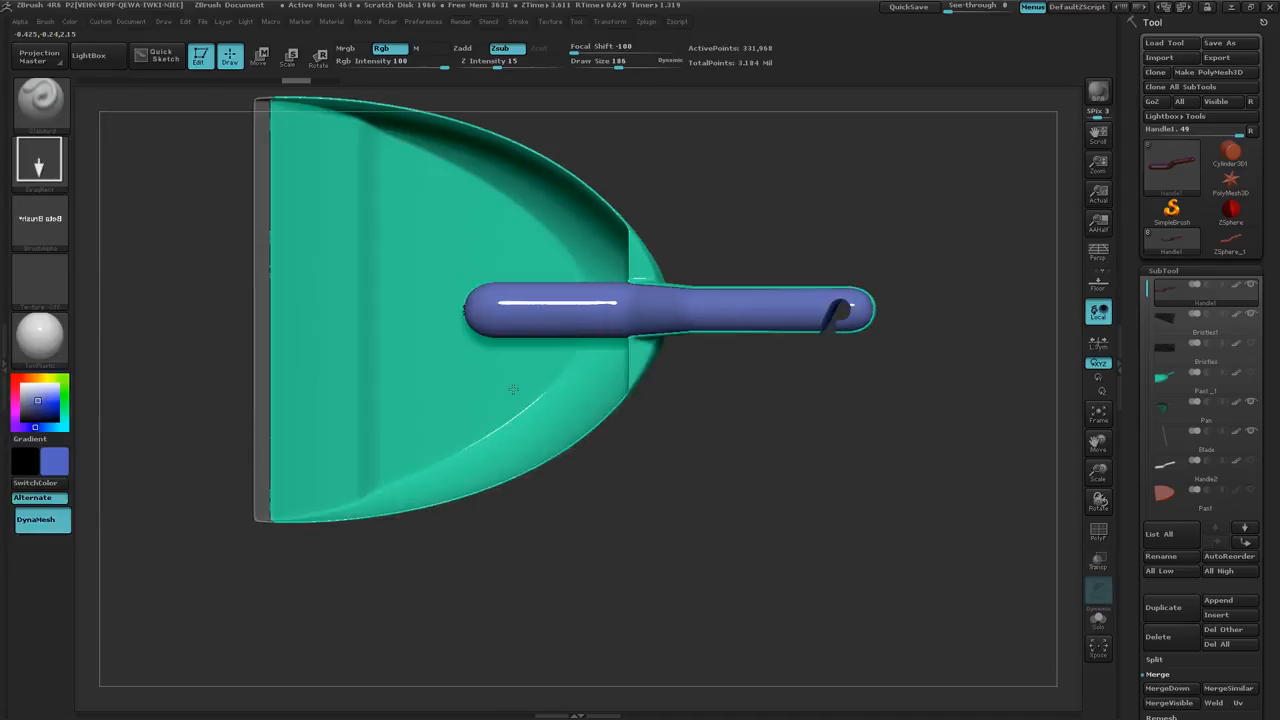
Engrave the Beta Brush text lengthwise and centred on the handle's wide part from above, redoing the off-centre stamp, and inspect it at an angle.
mouse_move(528, 310)
left_mouse_down()
mouse_move(550, 145)
mouse_move(526, 192)
left_mouse_up()
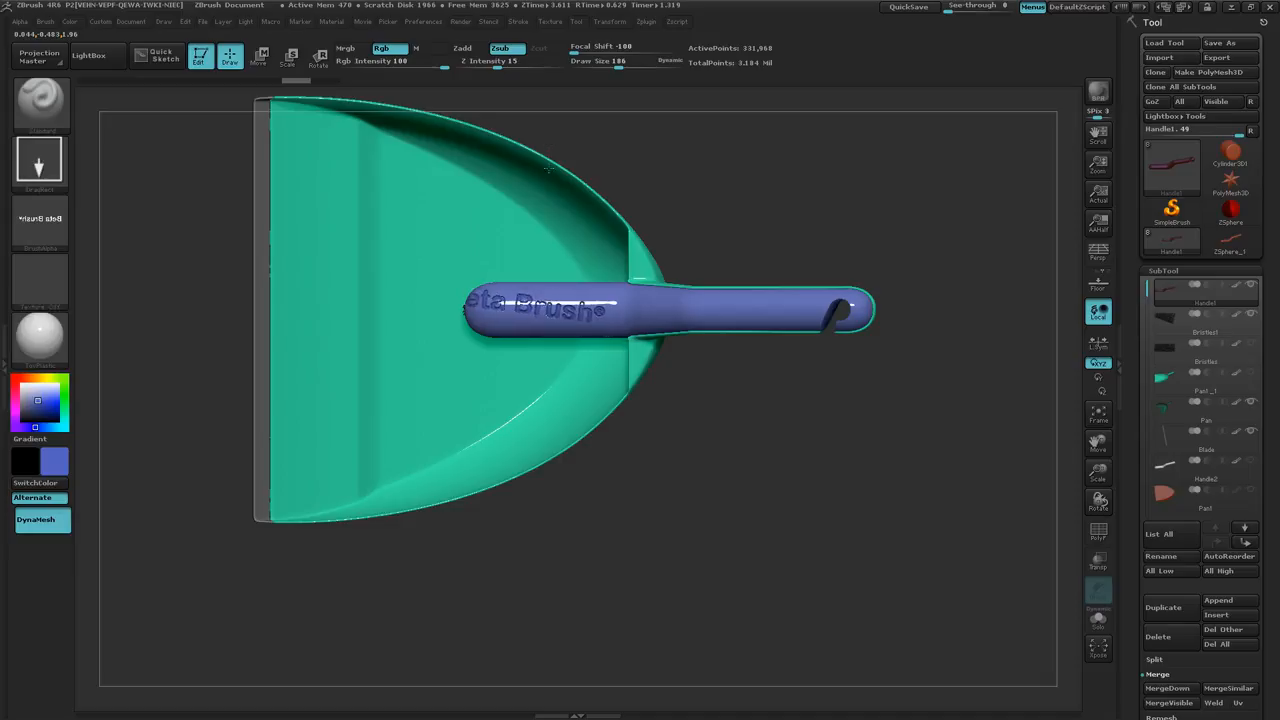
mouse_move(517, 458)
right_mouse_down()
mouse_move(508, 374)
mouse_move(487, 444)
right_mouse_up()
right_click_drag(474, 388, 706, 348, "ctrl")
right_click_drag(648, 410, 452, 512, "alt")
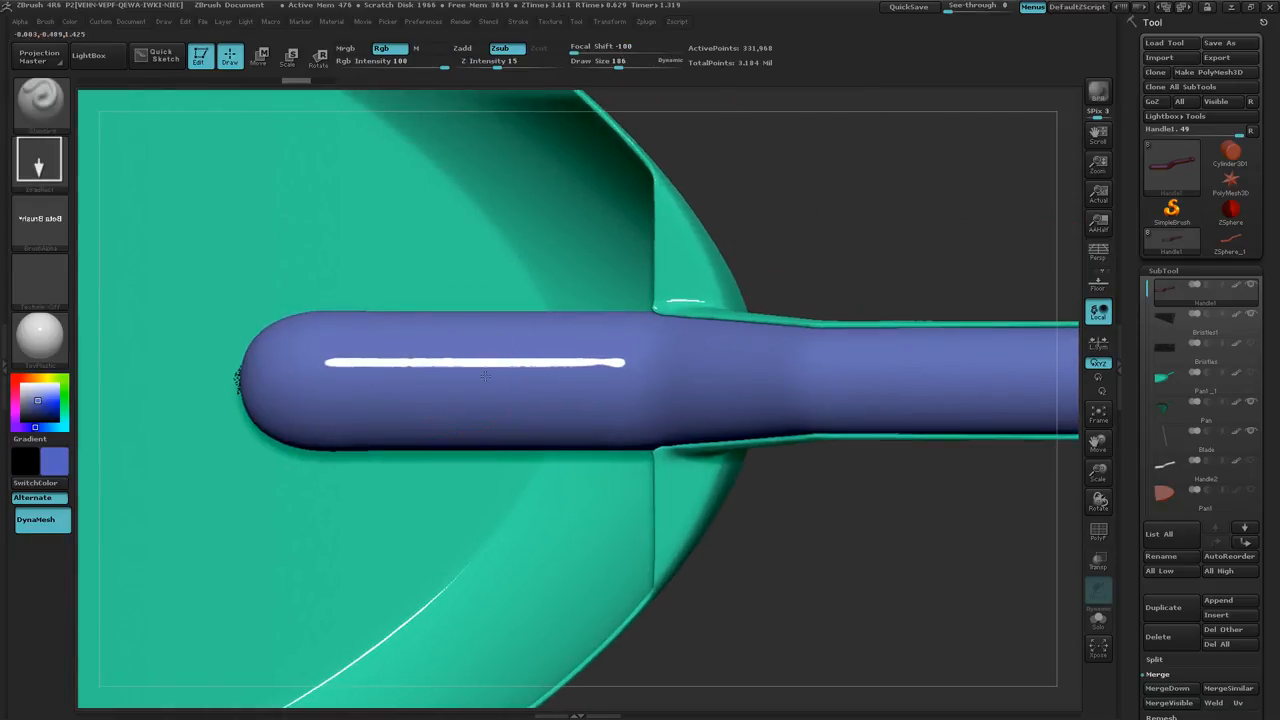
mouse_move(466, 380)
left_mouse_down()
mouse_move(420, 260)
mouse_move(462, 205)
mouse_move(483, 94)
left_mouse_up()
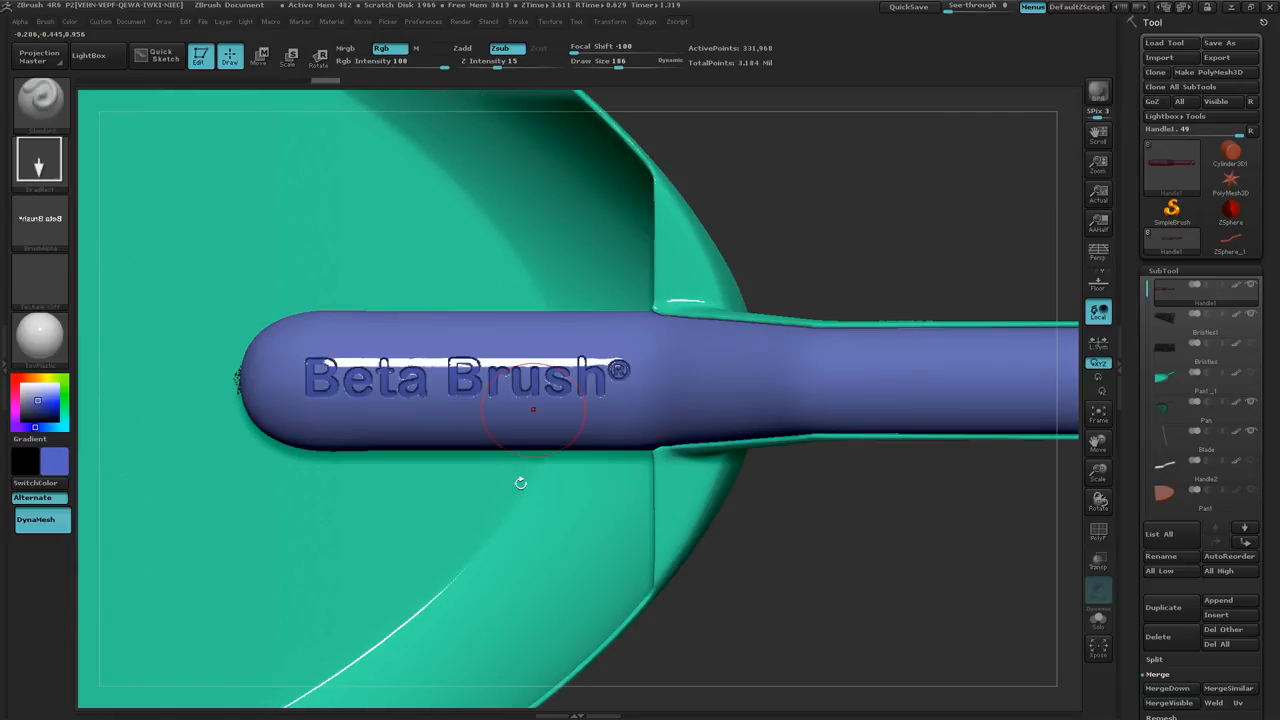
mouse_move(480, 540)
left_mouse_down()
mouse_move(474, 428)
mouse_move(500, 490)
left_mouse_up()
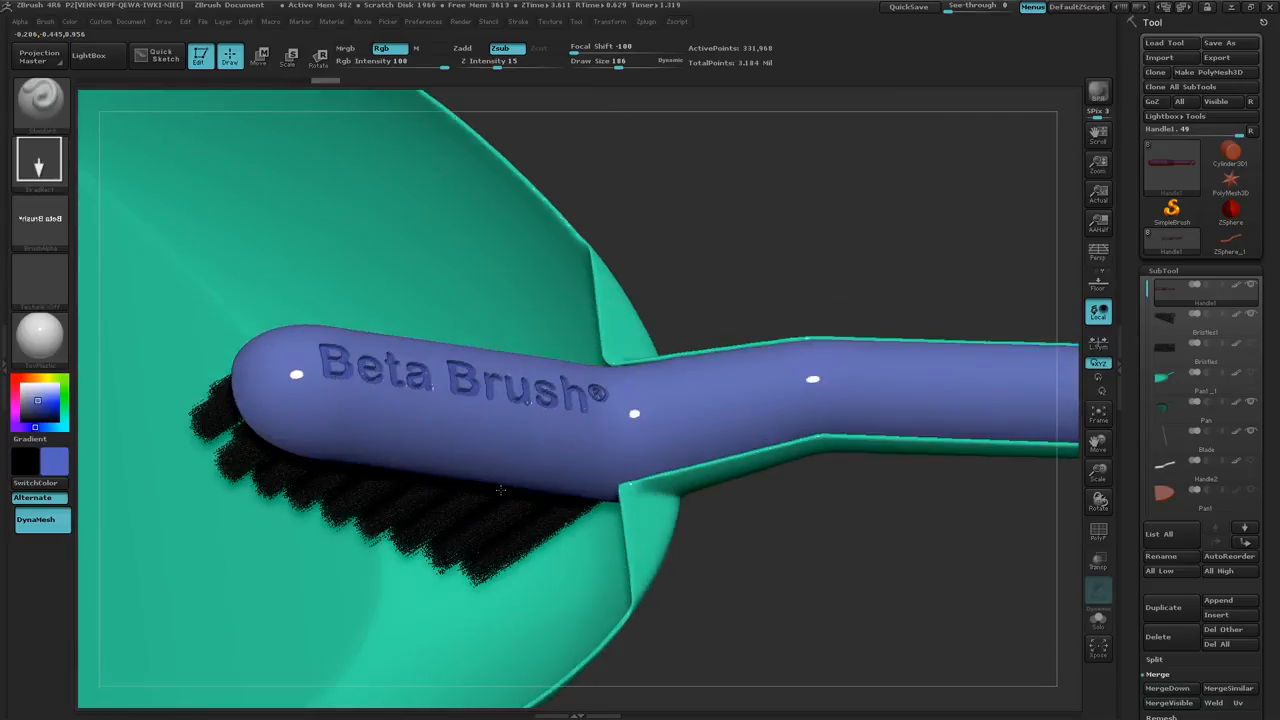
right_click_drag(814, 583, 755, 573, "ctrl")
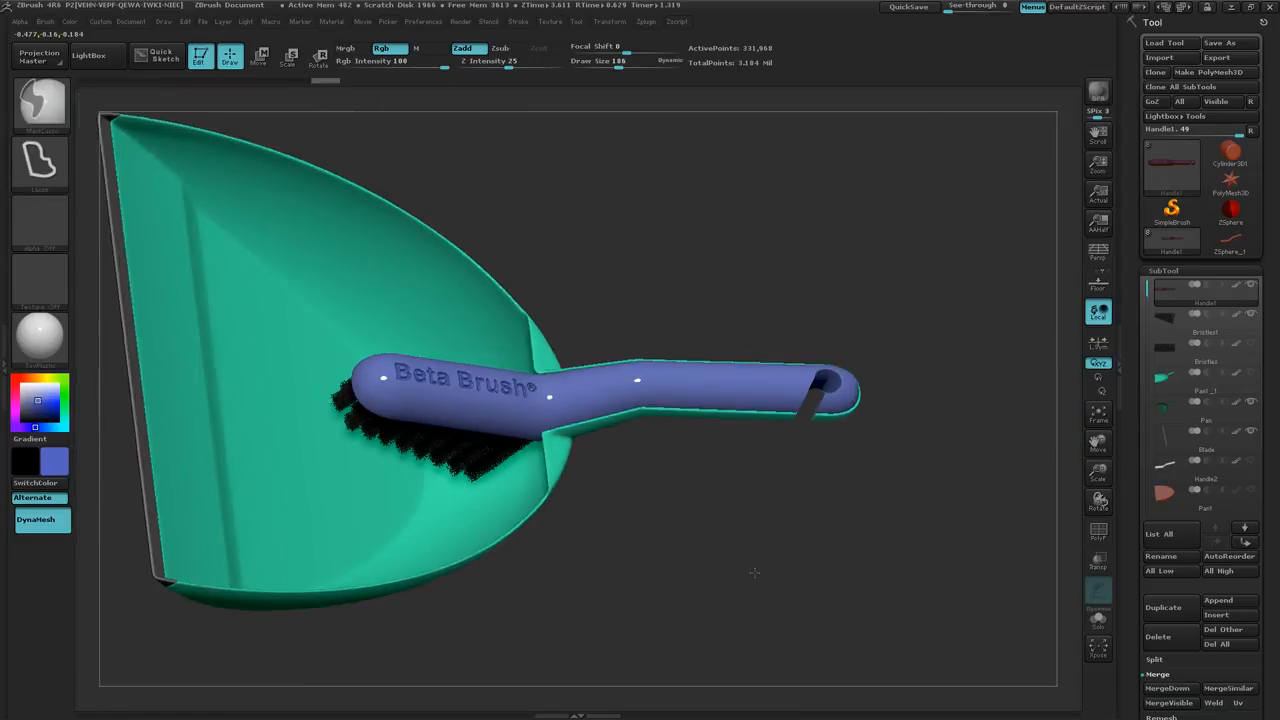
mouse_move(676, 532)
left_mouse_down()
mouse_move(631, 497)
mouse_move(543, 526)
left_mouse_up()
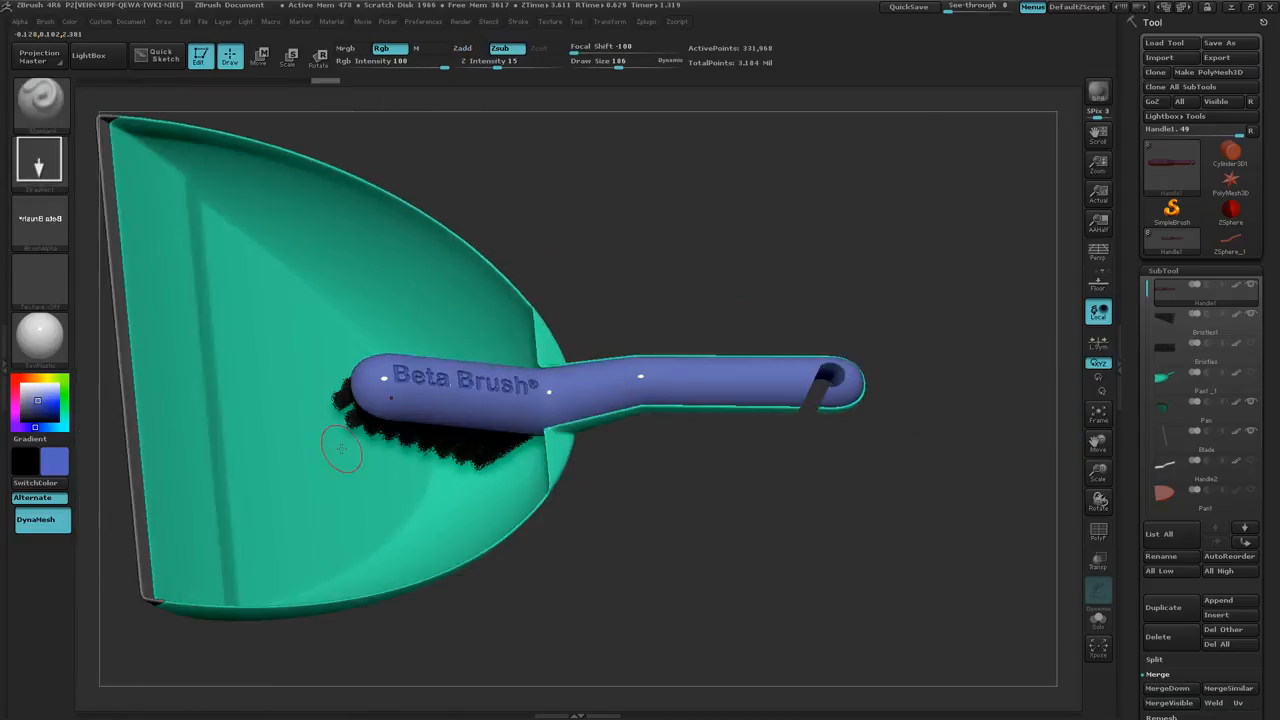
left_click_drag(332, 469, 317, 498)
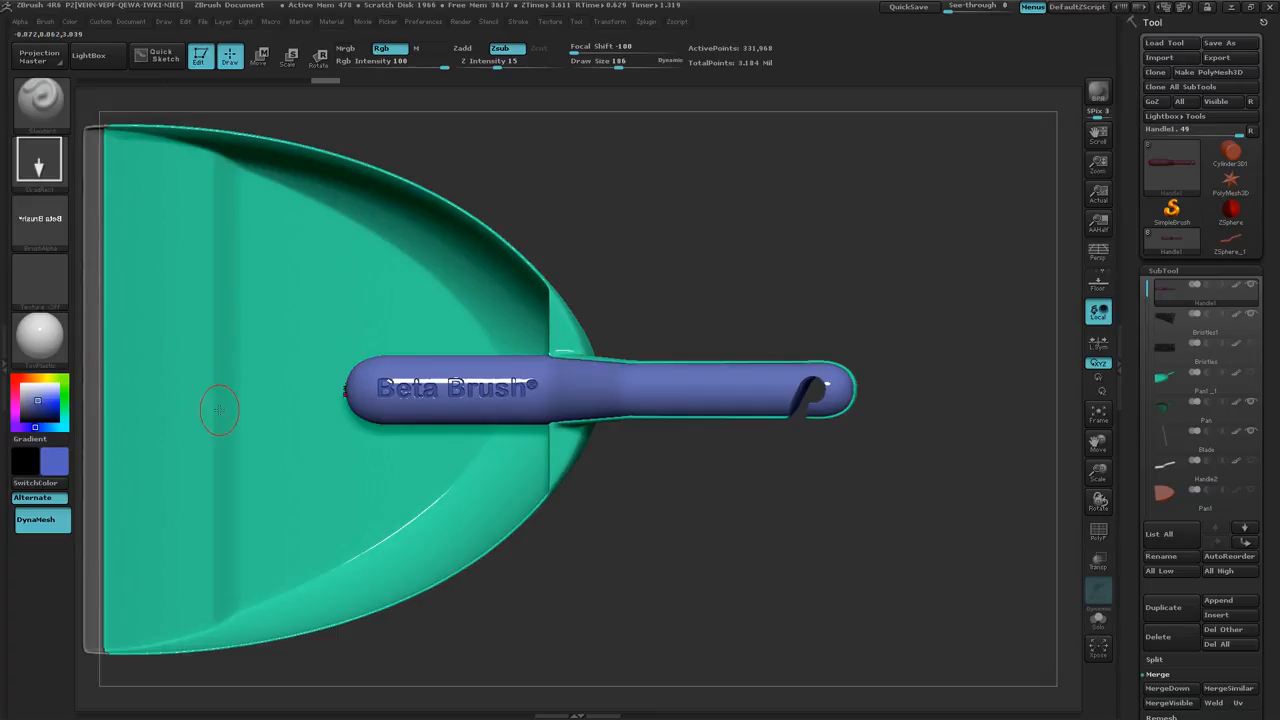
Select the Pan1_1 subtool, sample the dustpan's green and pick a more saturated green as the main colour.
left_click(1220, 388)
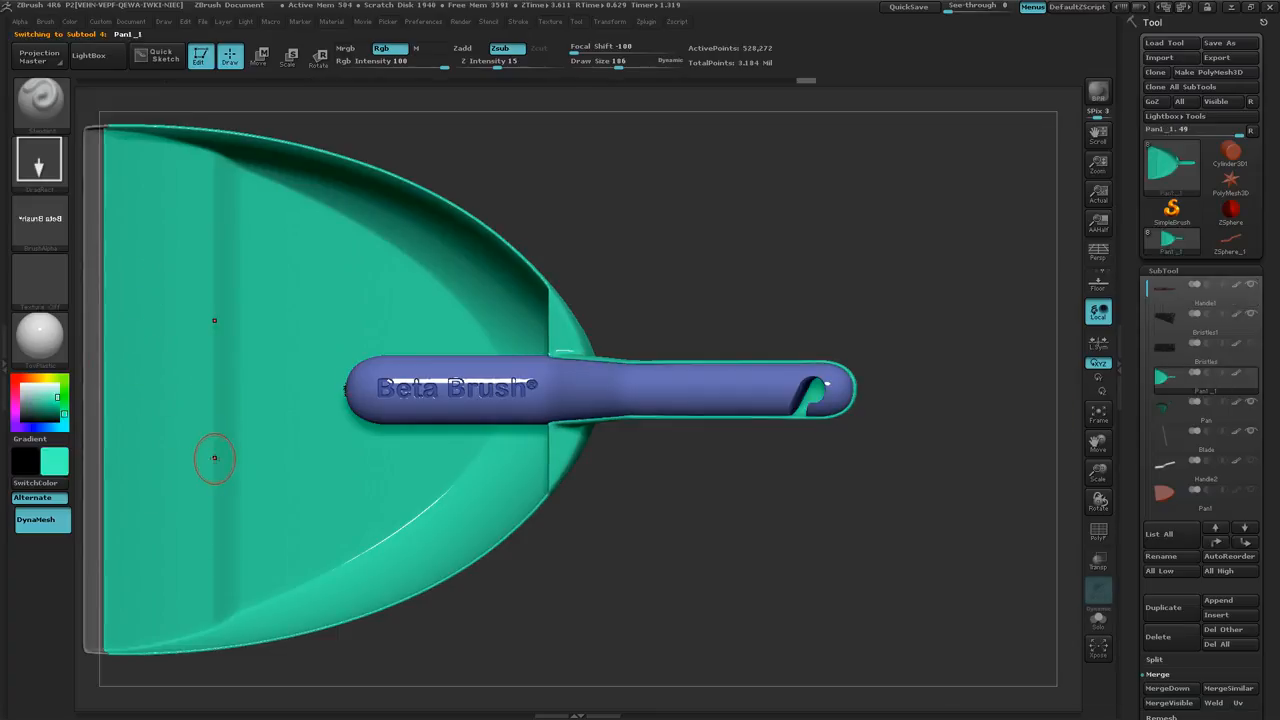
mouse_move(66, 455)
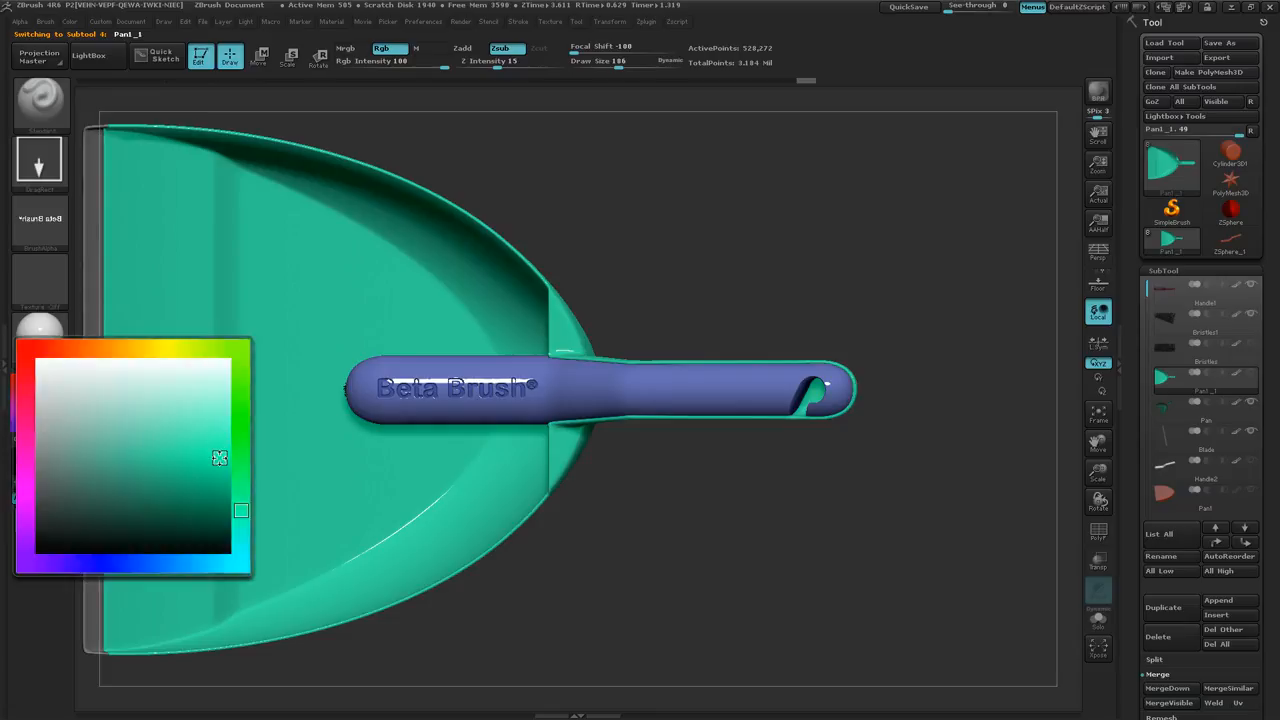
left_click_drag(400, 491, 505, 420)
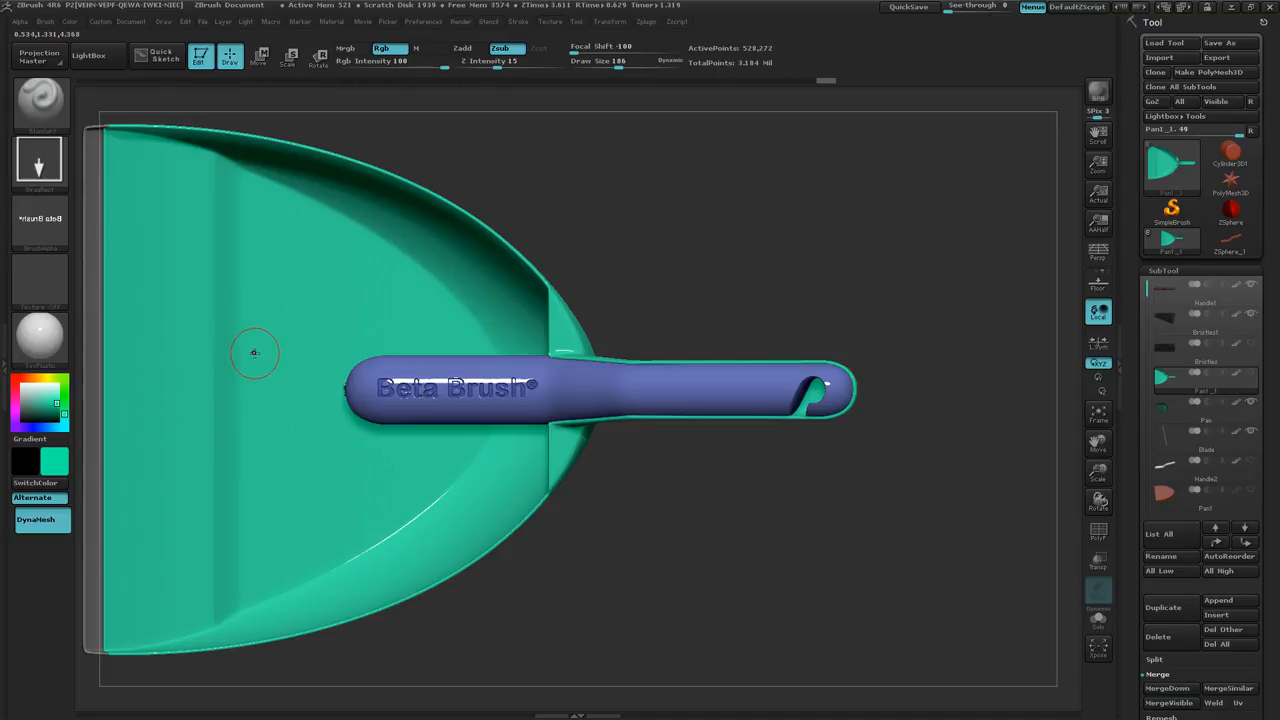
key("b")
key("m")
key("a")
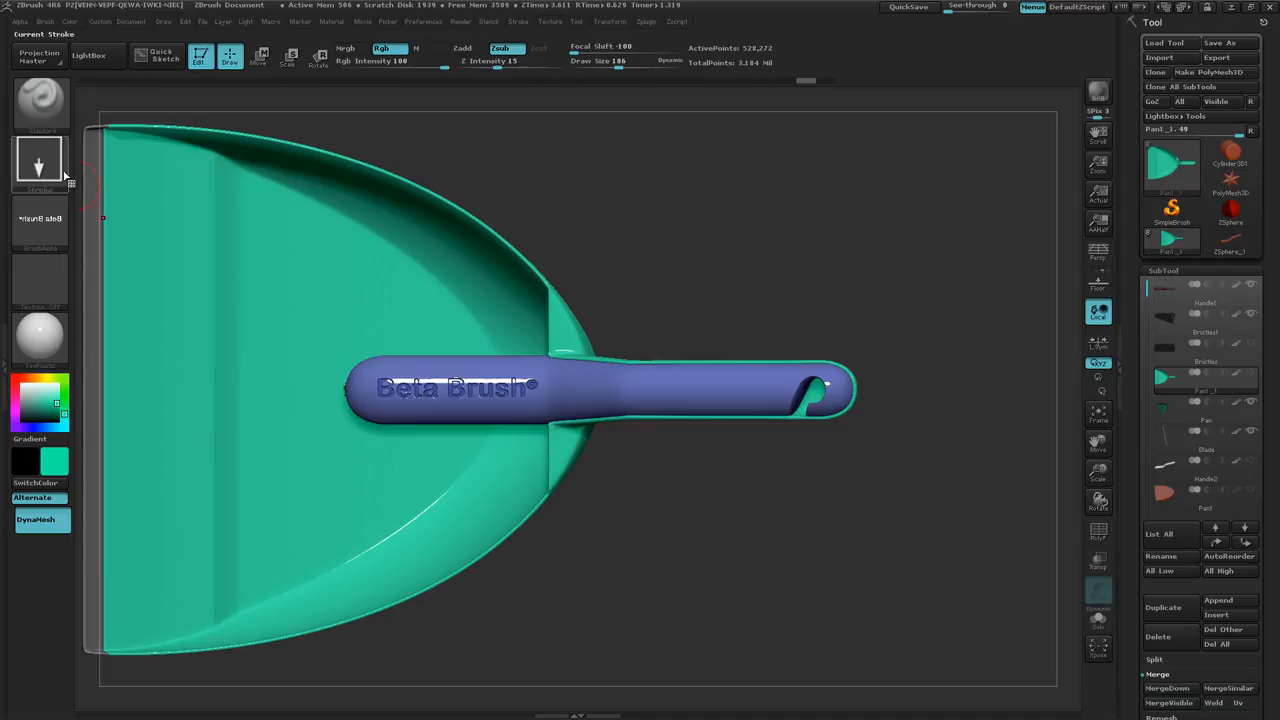
left_click(45, 115)
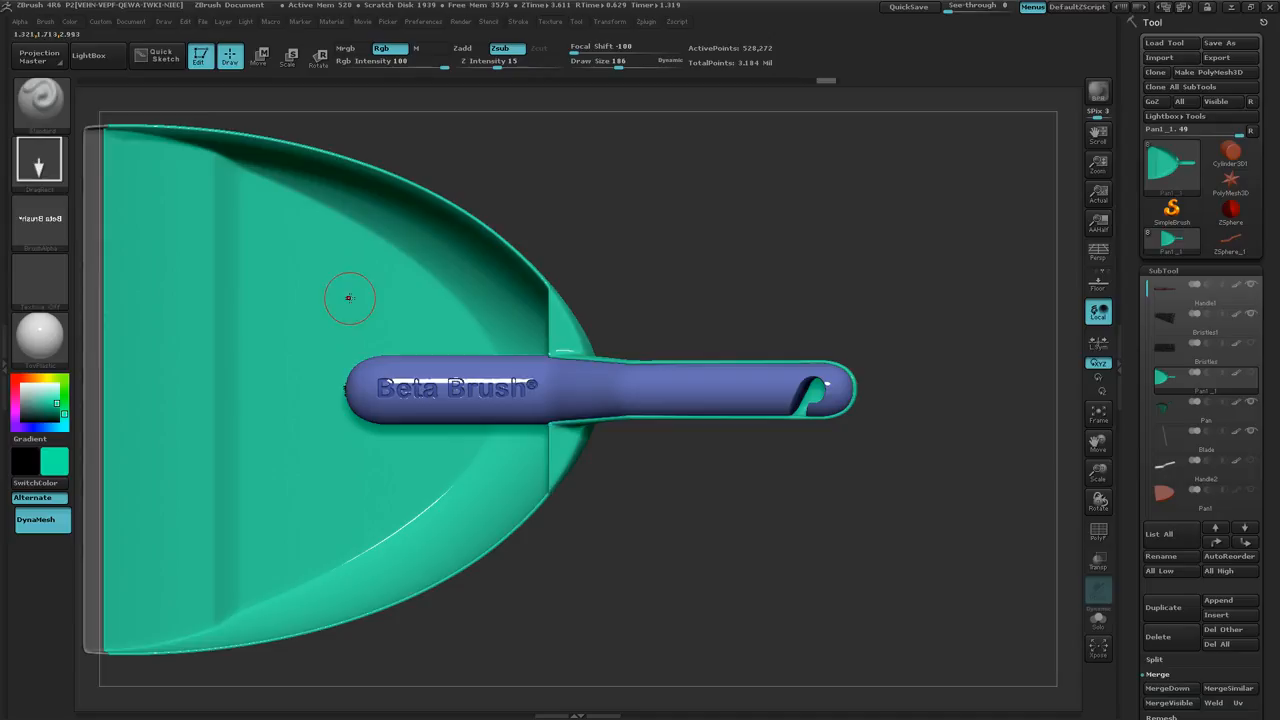
key("ctrl")
key("alt")
Switch to the Pan subtool, try stamping the Beta Brush text near the pan's front edge, and undo the stamp.
mouse_move(1255, 377)
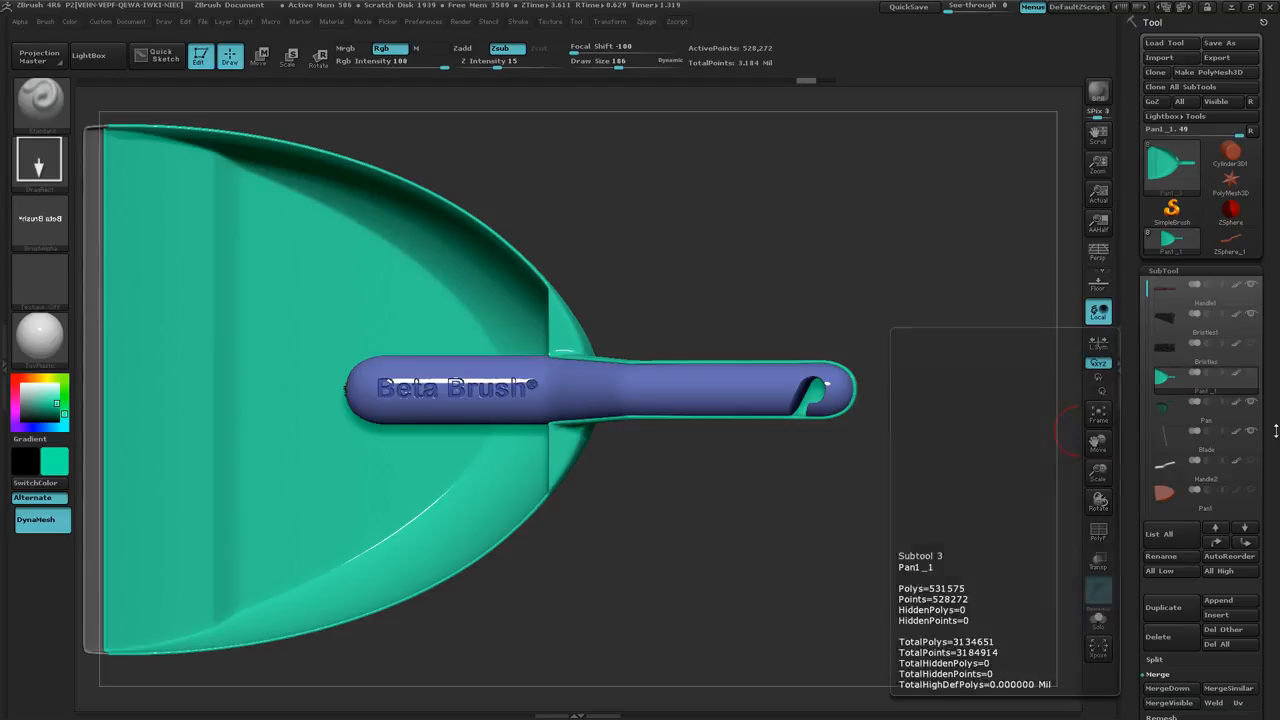
left_click(1246, 418)
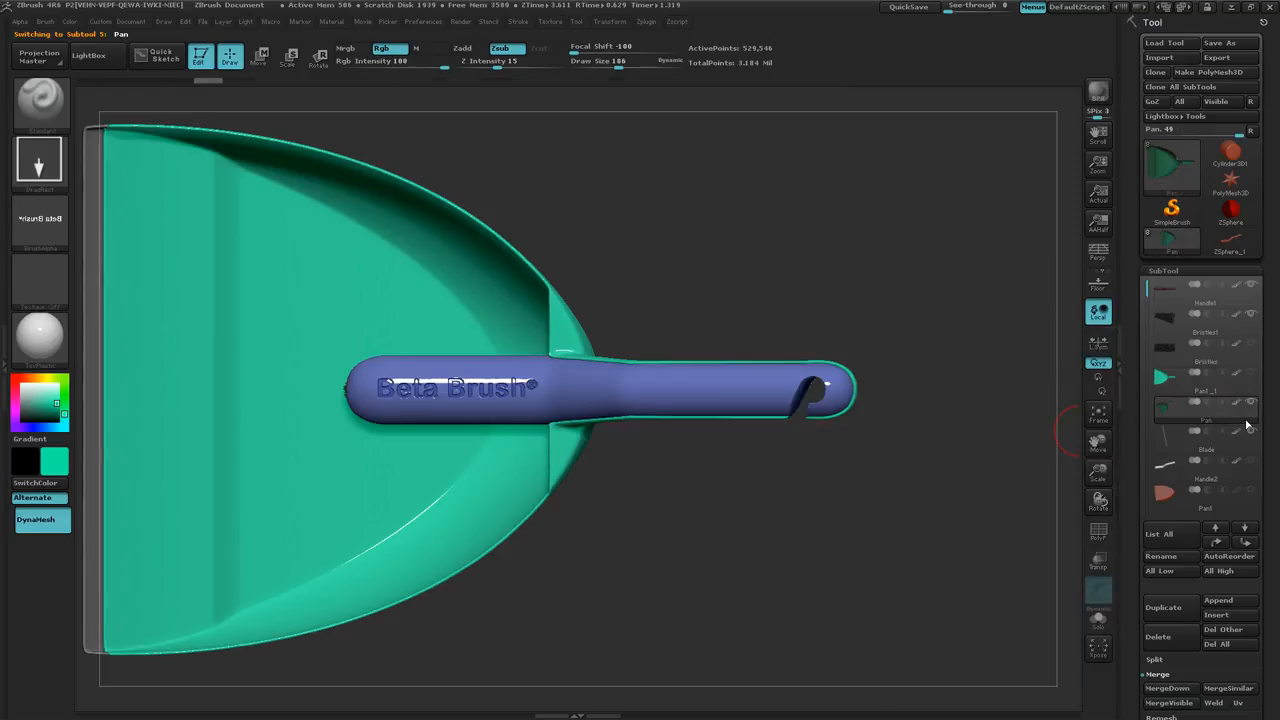
left_click_drag(159, 394, 174, 318)
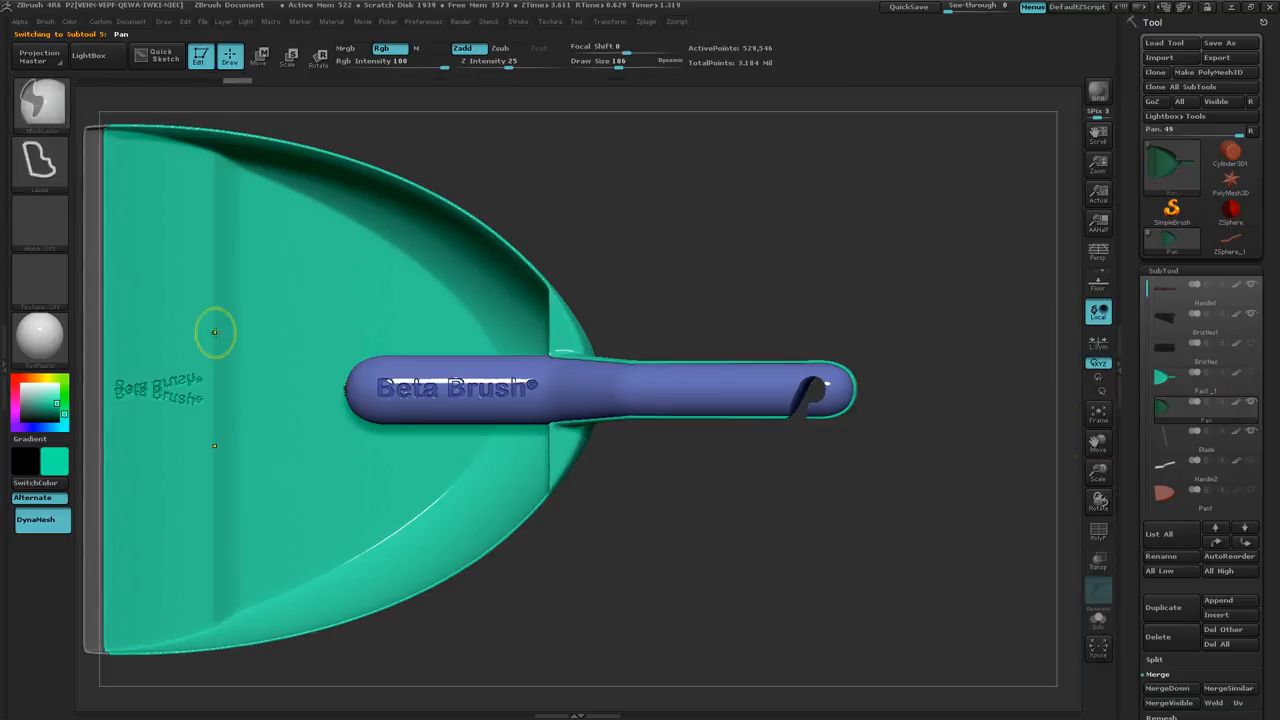
key("ctrl+z")
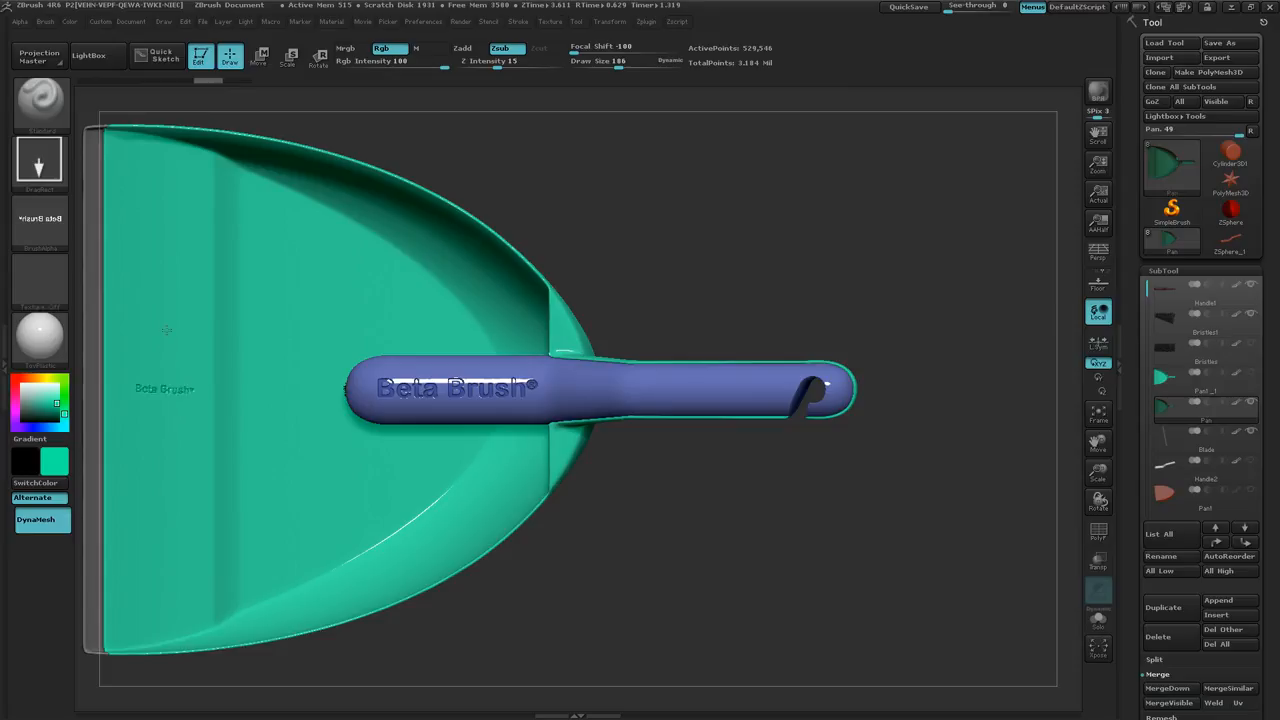
Try stamping the Beta Brush text parallel to the pan's front edge in two sizes, check the underside, and undo both stamps.
mouse_move(166, 330)
left_mouse_down()
mouse_move(215, 335)
mouse_move(270, 390)
mouse_move(368, 389)
left_mouse_up()
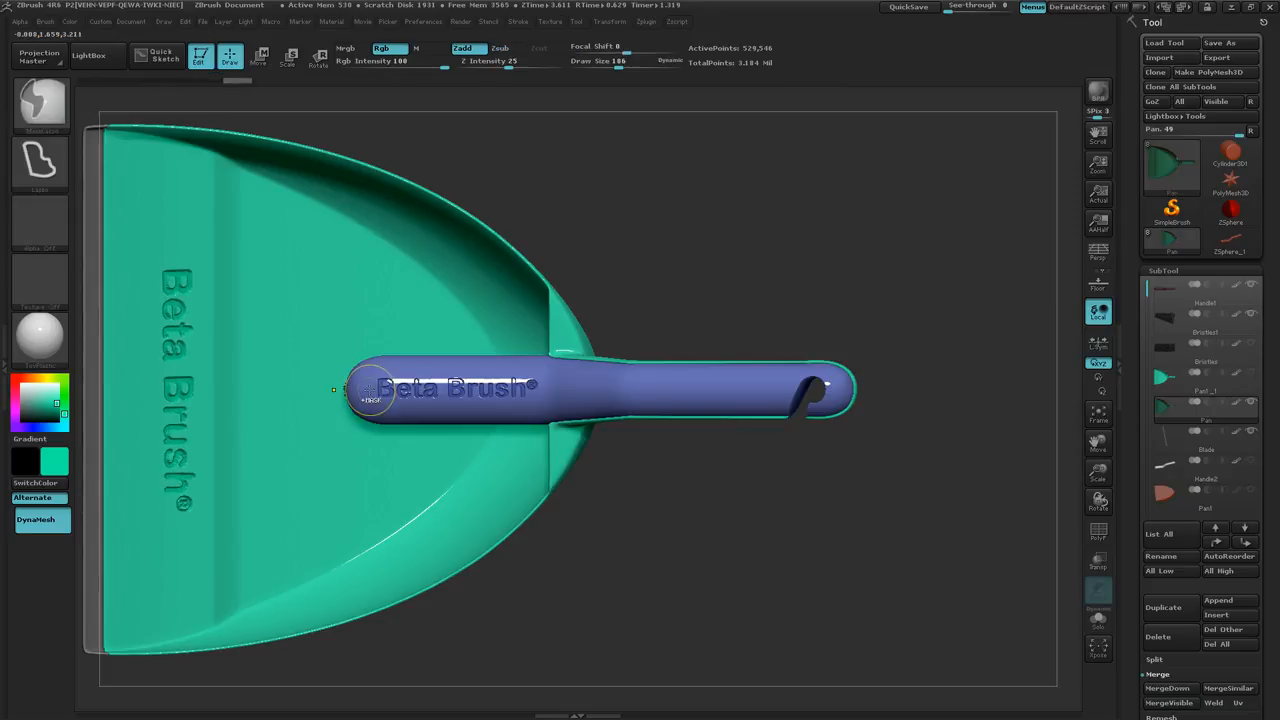
key("ctrl+z")
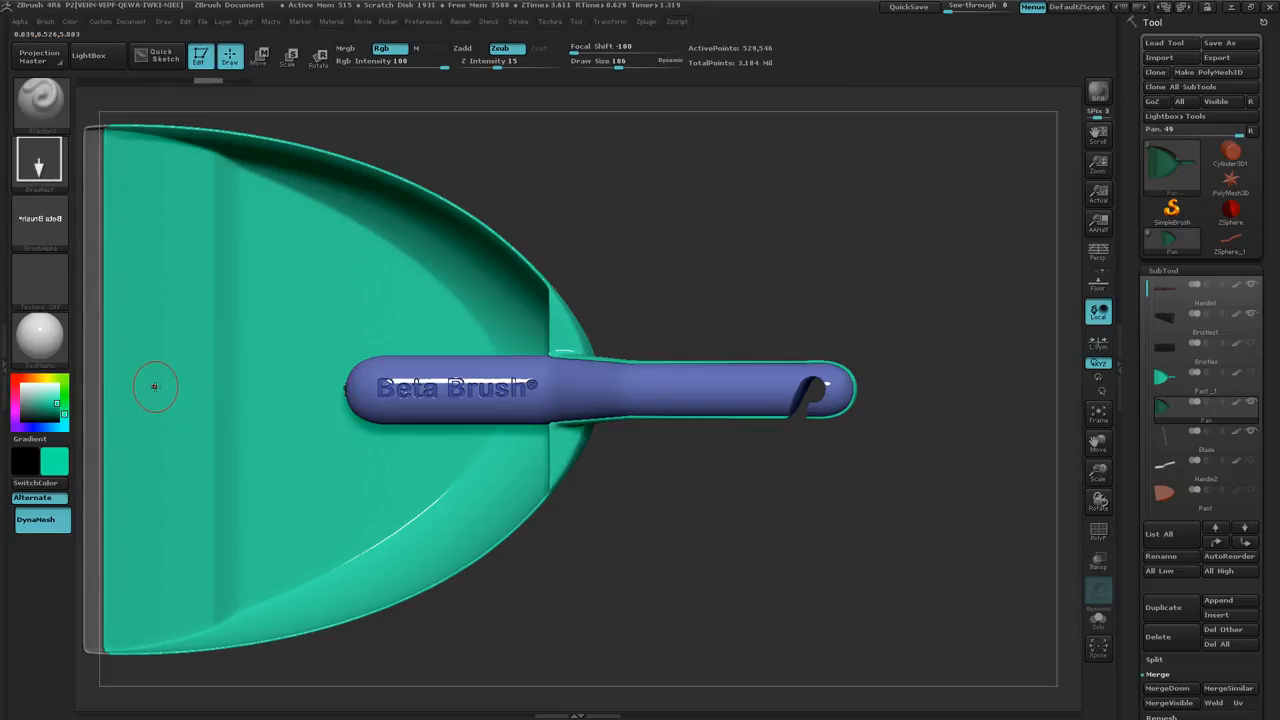
mouse_move(155, 386)
left_mouse_down()
mouse_move(172, 520)
mouse_move(170, 487)
left_mouse_up()
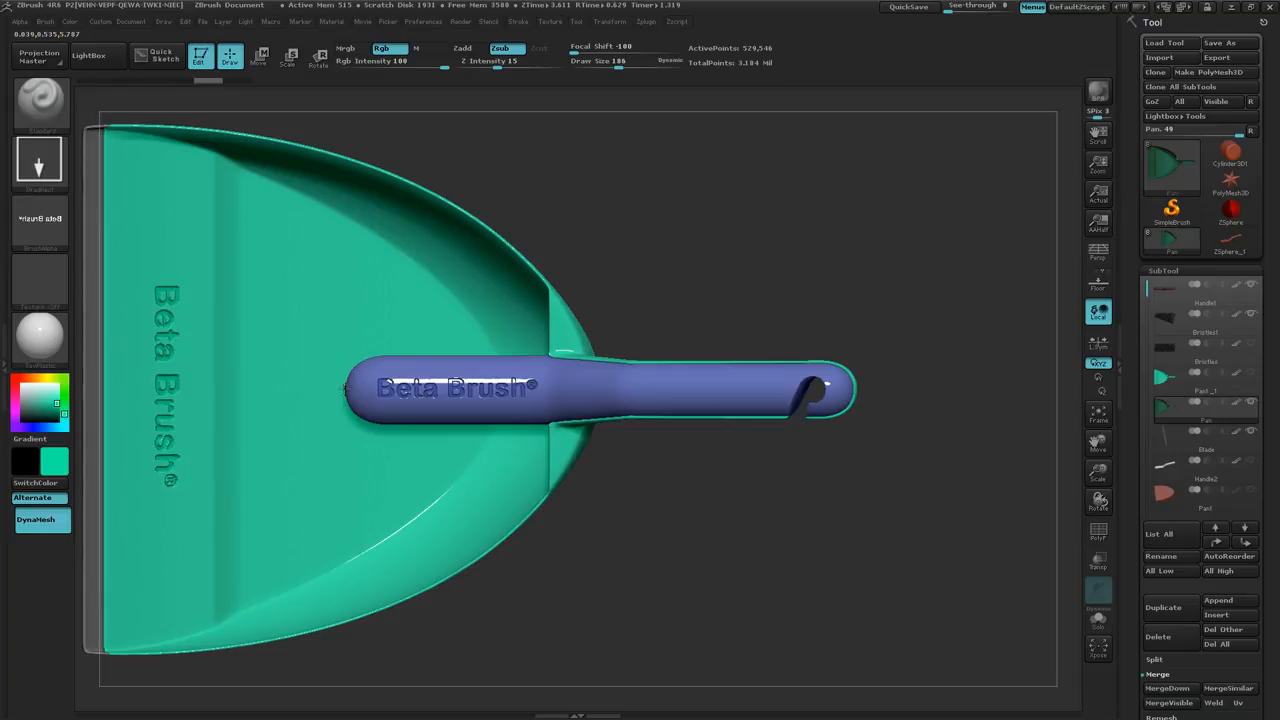
left_click_drag(286, 480, 400, 495)
key("ctrl+z")
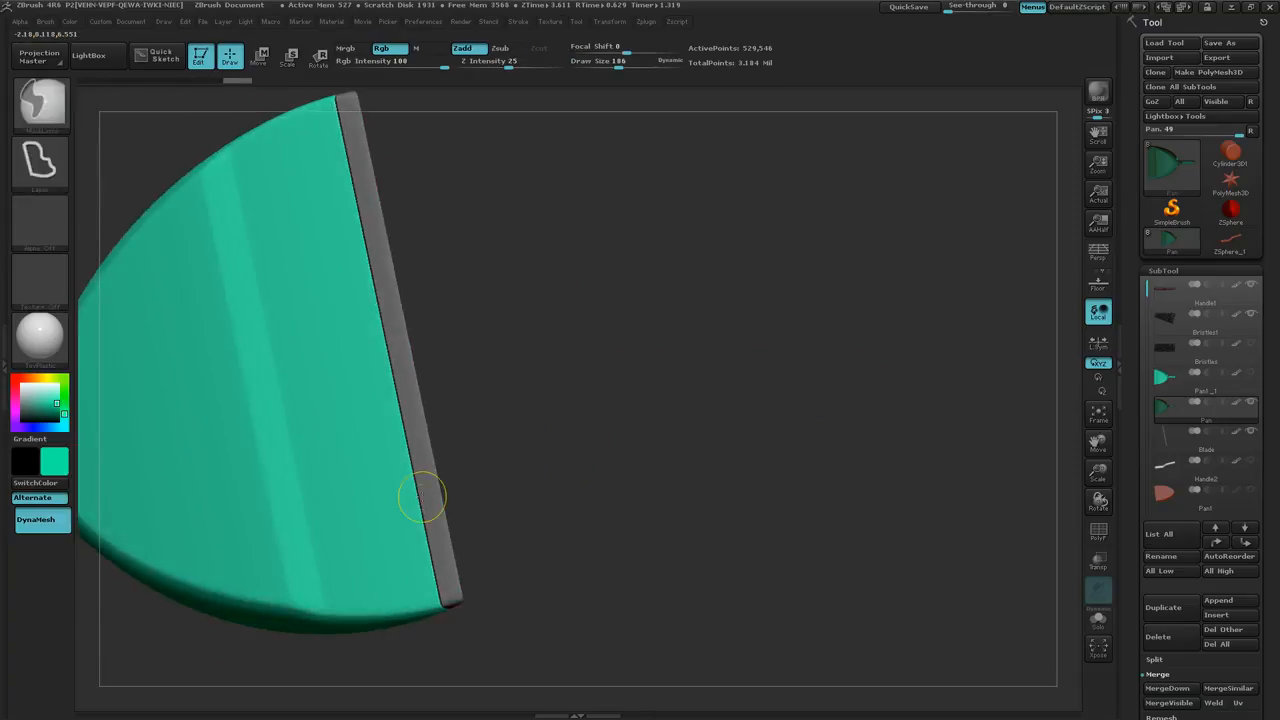
Return to the top view and turn on BackfaceMask for the brush.
mouse_move(508, 476)
left_mouse_down()
mouse_move(610, 410)
mouse_move(698, 320)
left_mouse_up()
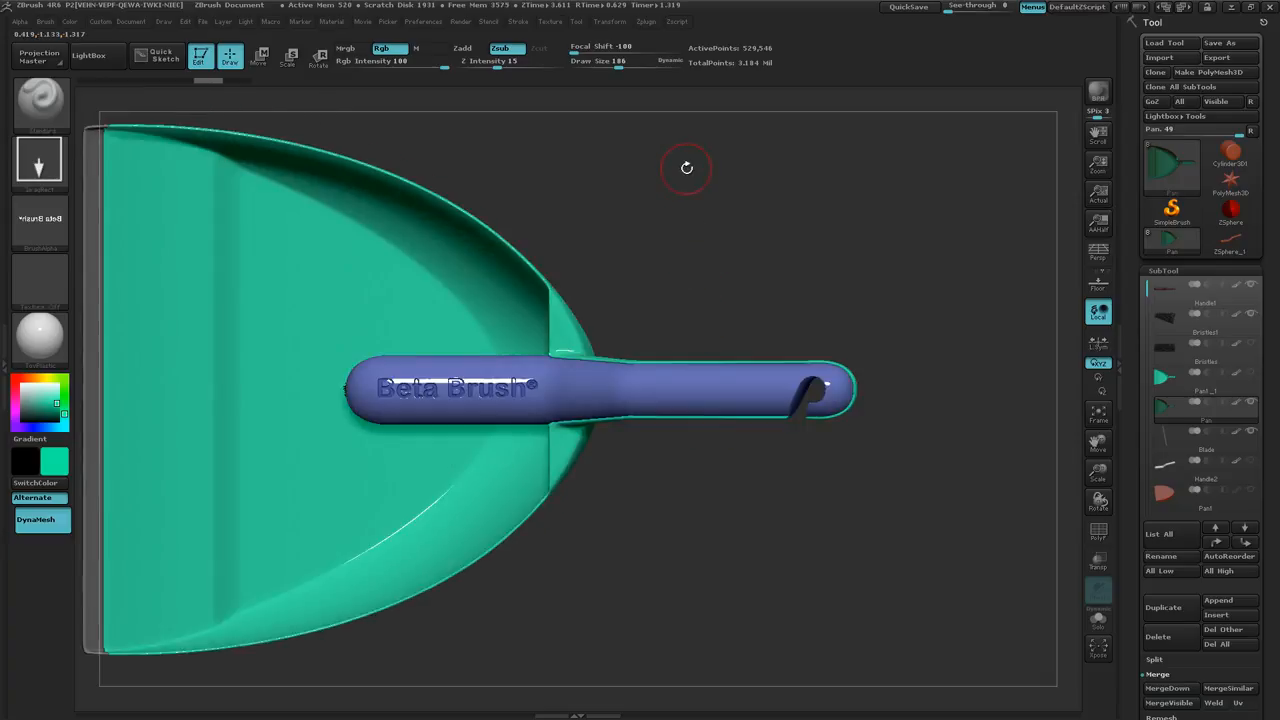
key("space")
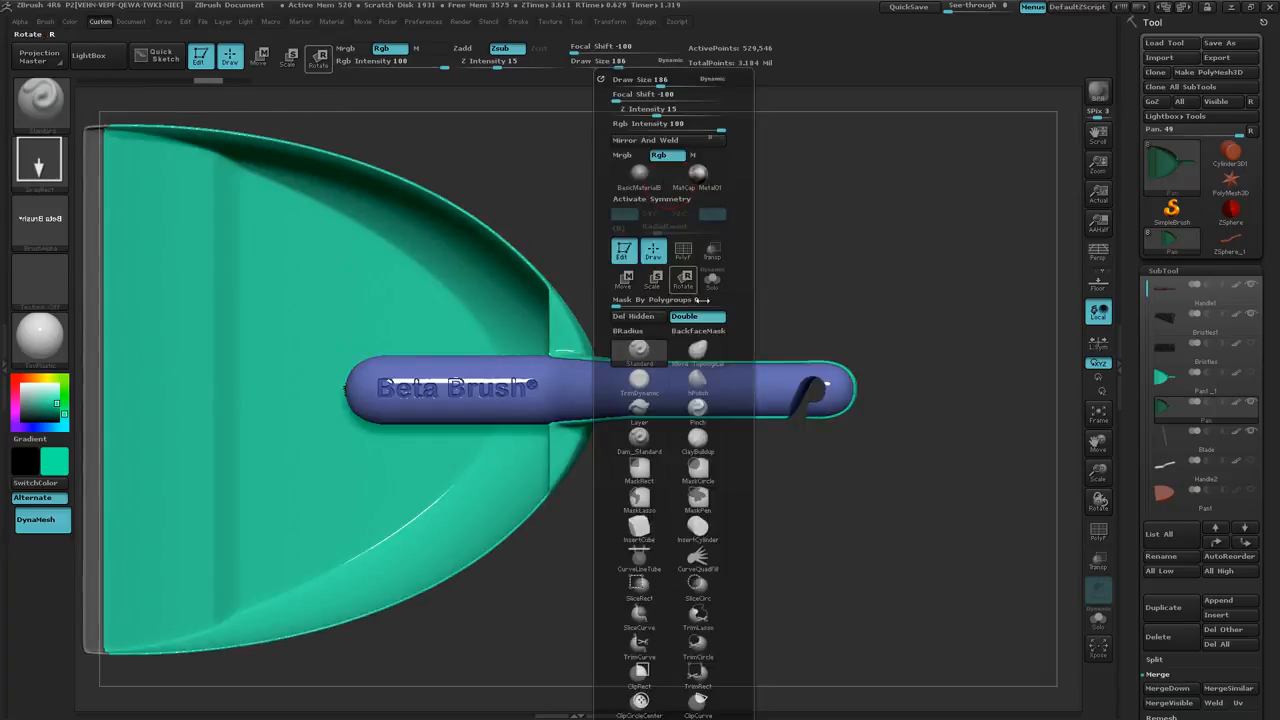
left_click(698, 331)
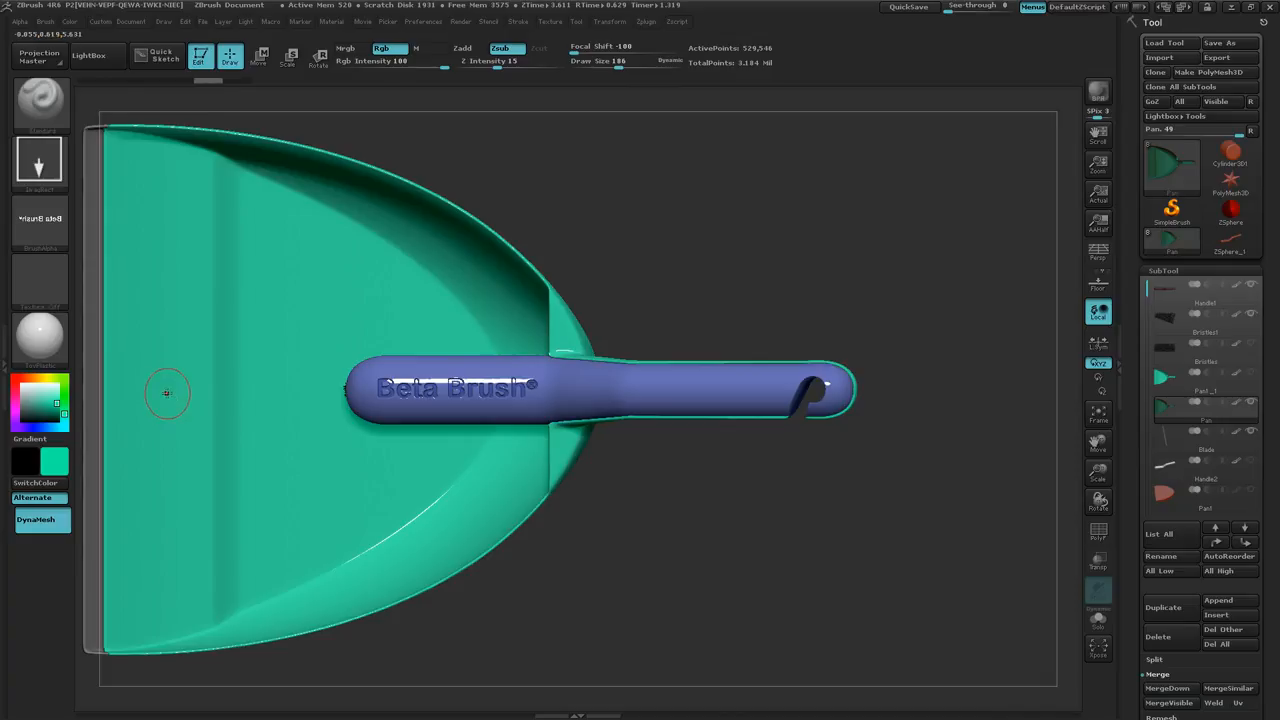
Try stamping the text along the pan's front edge with backface masking, look at it from another side, and undo it.
left_click_drag(168, 393, 411, 395)
left_click_drag(81, 425, 380, 436)
key("ctrl+z")
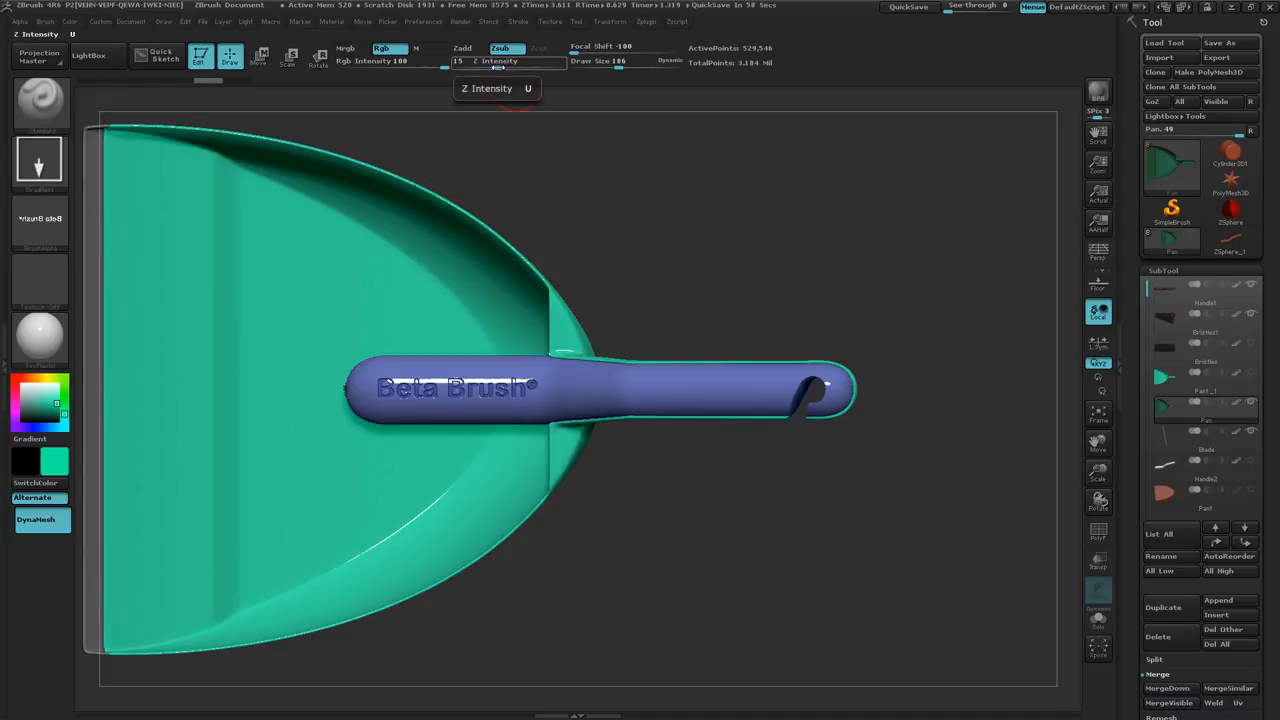
Set the brush's Z Intensity to 10, try a shallower text stamp along the pan's front edge, inspect it, and undo it.
left_click(498, 66)
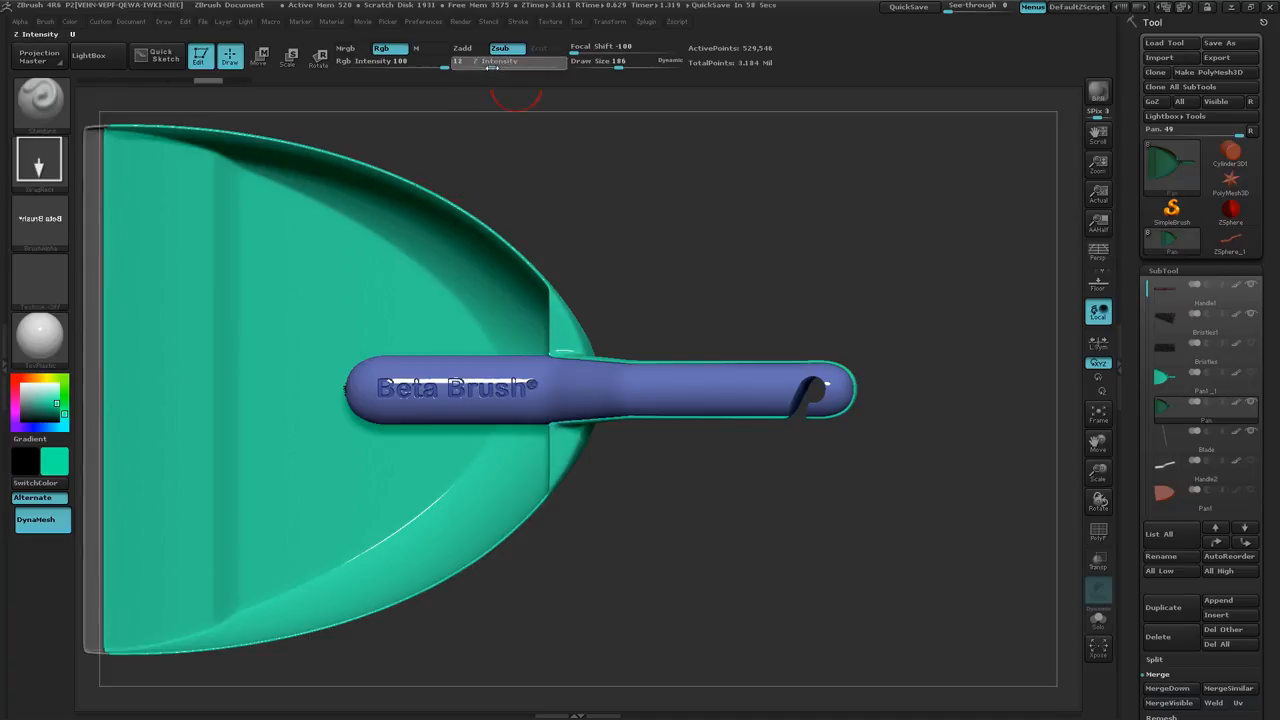
left_click_drag(490, 67, 488, 67)
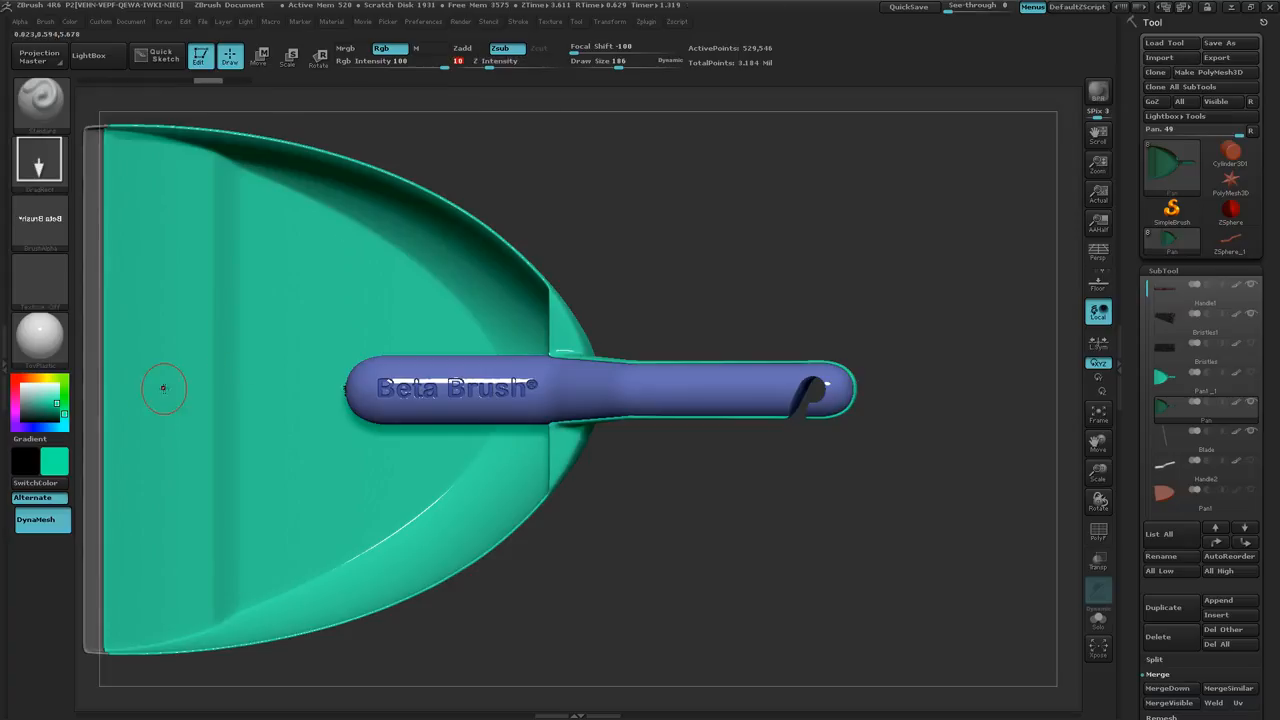
left_click_drag(160, 388, 310, 390)
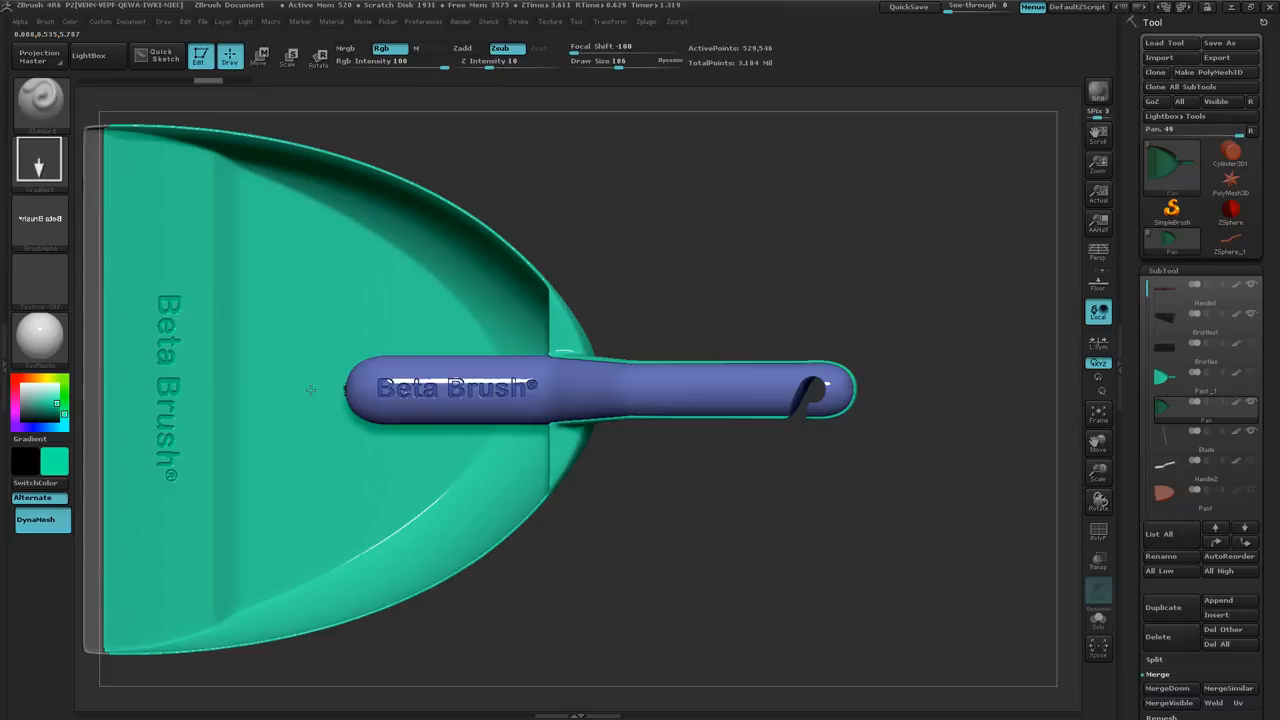
mouse_move(300, 428)
right_mouse_down()
mouse_move(303, 440)
mouse_move(371, 429)
mouse_move(269, 432)
mouse_move(251, 453)
mouse_move(80, 420)
mouse_move(253, 457)
mouse_move(229, 434)
mouse_move(310, 408)
mouse_move(410, 410)
mouse_move(309, 403)
mouse_move(342, 425)
mouse_move(293, 433)
mouse_move(363, 432)
right_mouse_up()
key("ctrl+z")
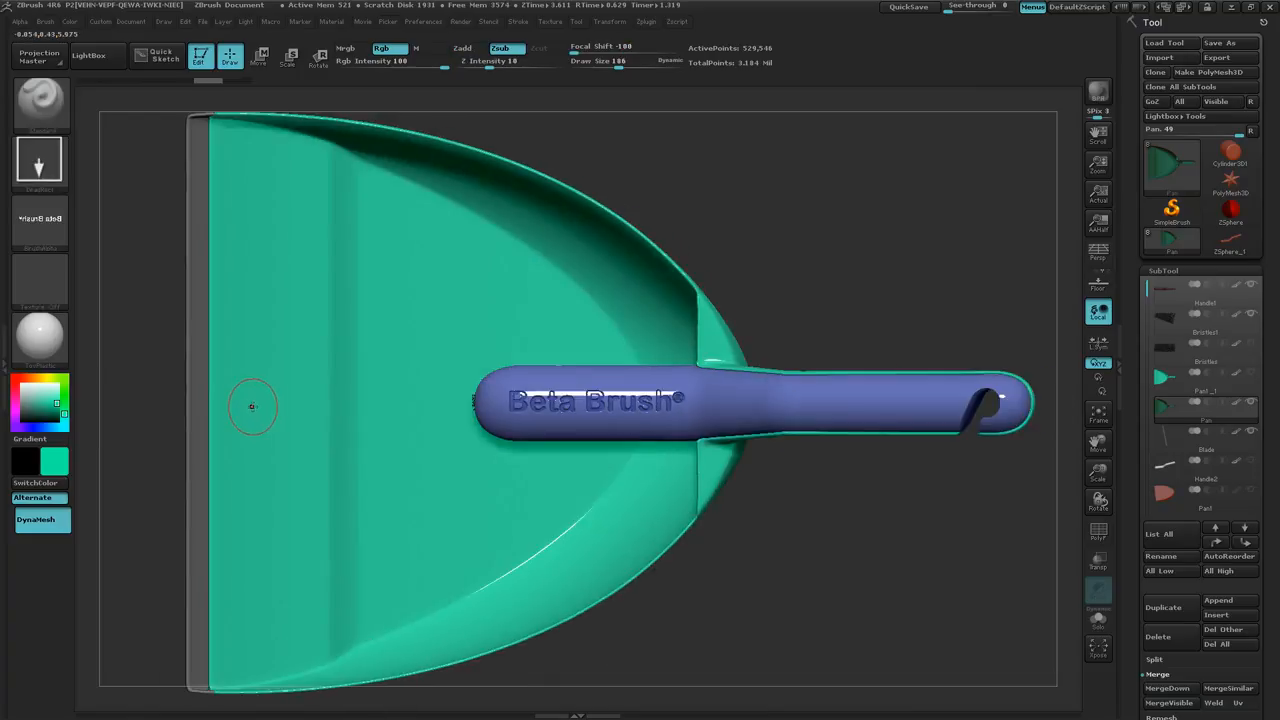
Engrave the Beta Brush text parallel to the pan's front edge, between the edge and the crease, and view the whole set at an angle.
left_click_drag(252, 406, 425, 407)
mouse_move(145, 535)
left_mouse_down()
mouse_move(421, 493)
mouse_move(130, 520)
mouse_move(160, 520)
left_mouse_up()
mouse_move(440, 610)
right_mouse_down("ctrl")
mouse_move(453, 551)
mouse_move(388, 498)
mouse_move(454, 511)
right_mouse_up("ctrl")
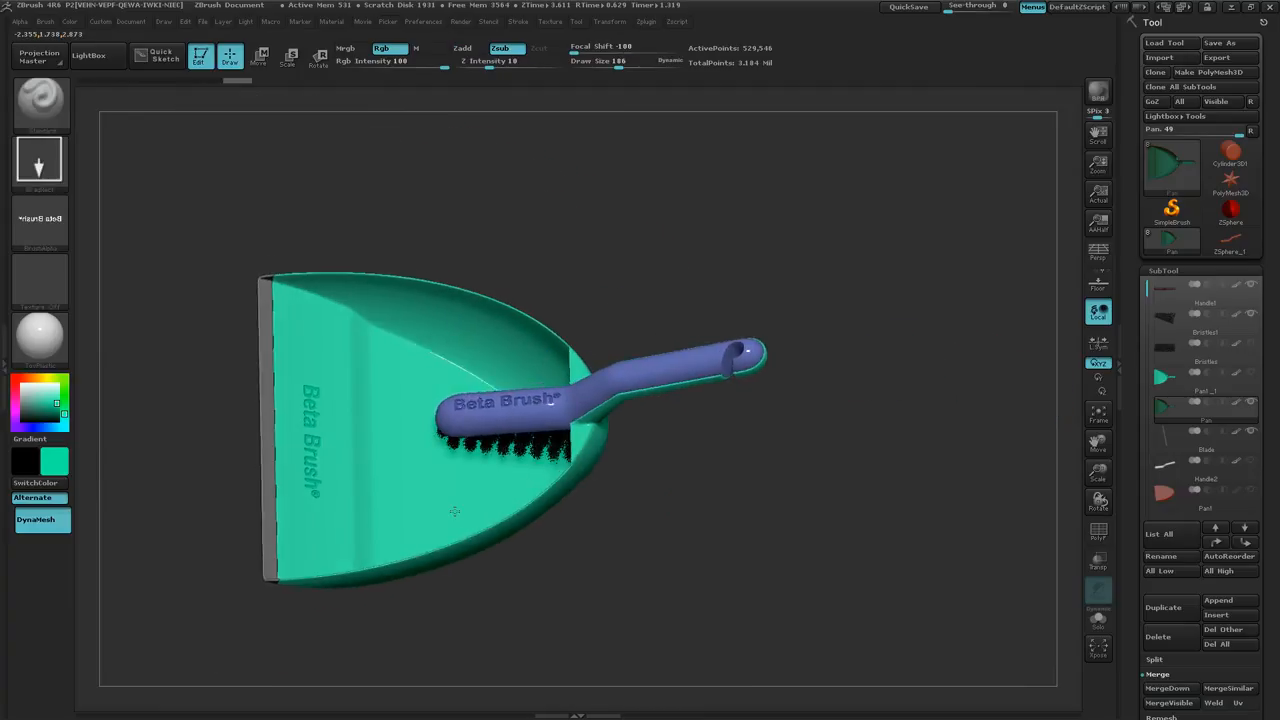
Turn on perspective, frame the dustpan and brush diagonally with both logos visible, and make a BPR render with shadows.
key("p")
mouse_move(660, 517)
left_mouse_down()
mouse_move(715, 461)
mouse_move(685, 505)
mouse_move(757, 540)
mouse_move(794, 471)
mouse_move(723, 474)
mouse_move(735, 436)
mouse_move(663, 477)
mouse_move(690, 585)
mouse_move(595, 513)
mouse_move(566, 538)
mouse_move(588, 560)
left_mouse_up()
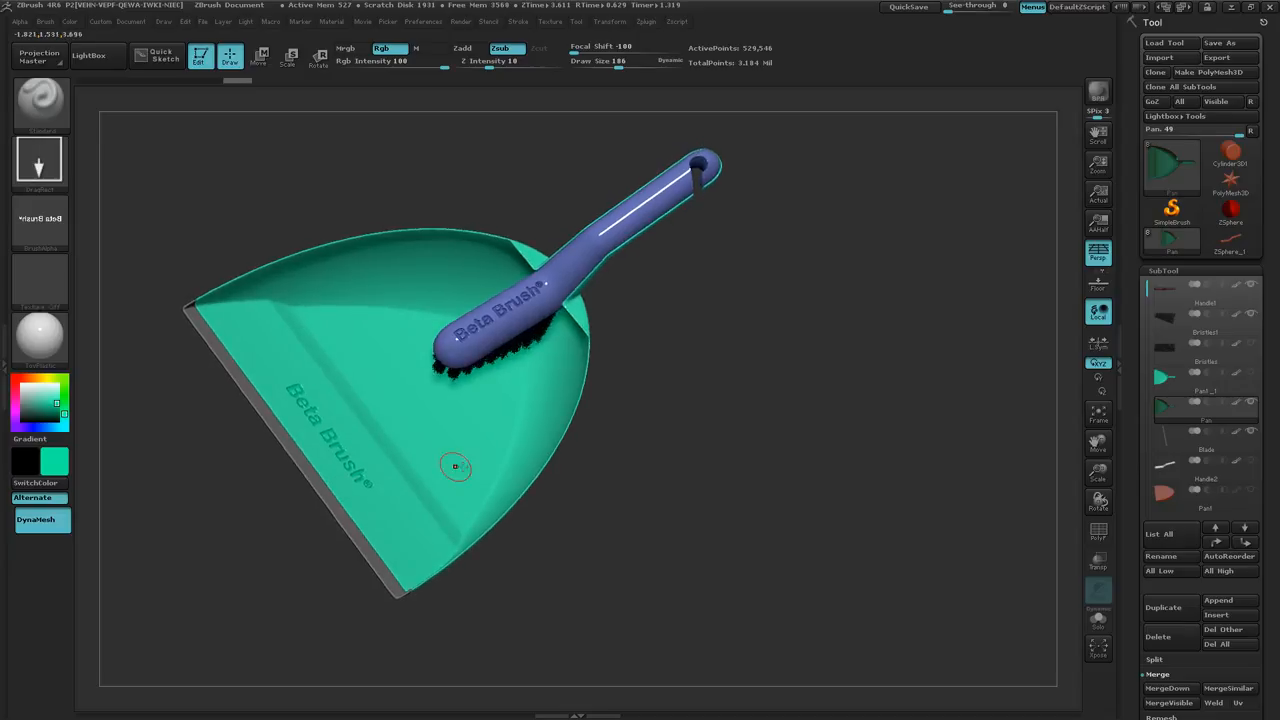
right_click_drag(517, 465, 503, 497, "alt")
right_click_drag(503, 497, 544, 482)
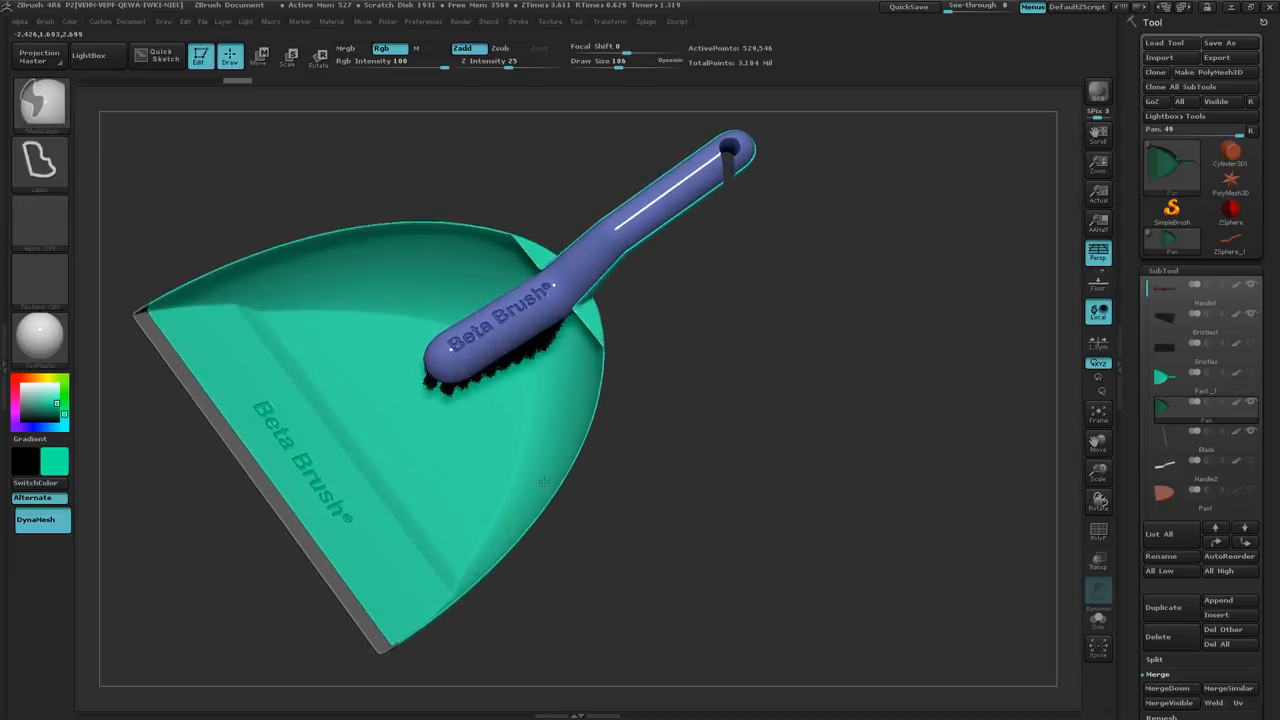
left_click(1099, 93)
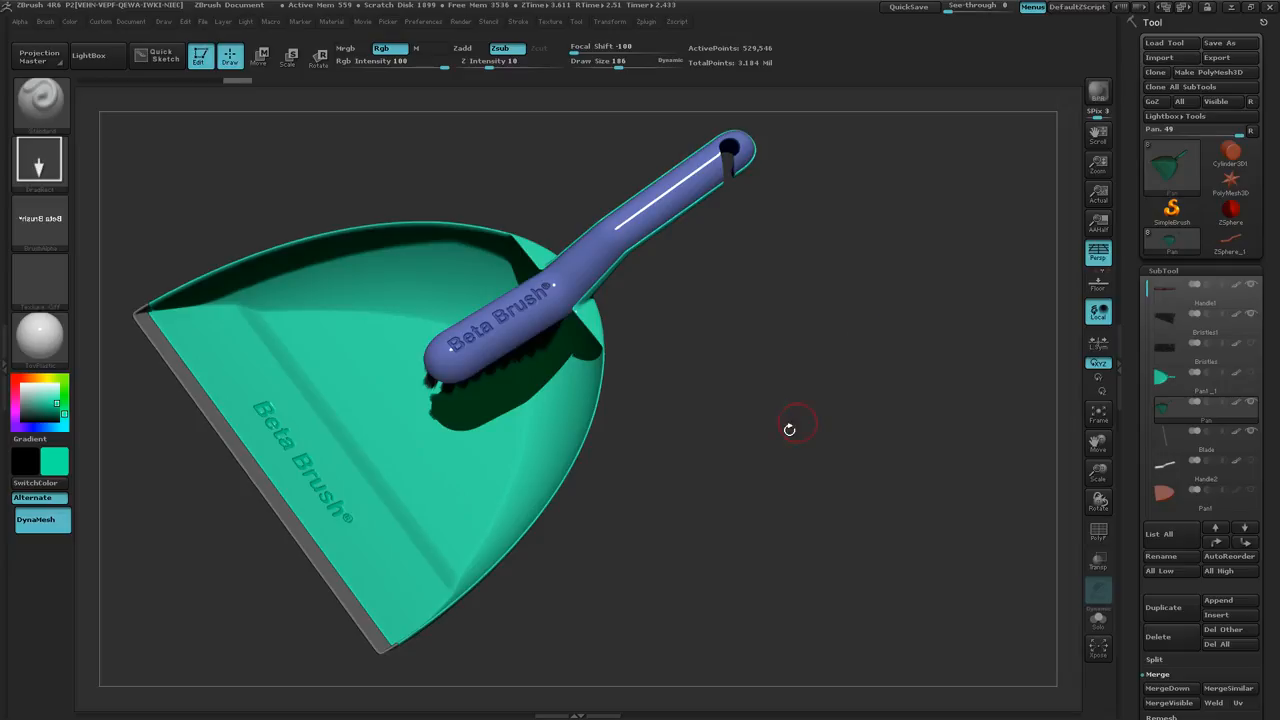
Switch to Windows Explorer and open the folder D:\School\id415\ZB\projects\dust_brush_and_pan.
left_click_drag(789, 428, 779, 397)
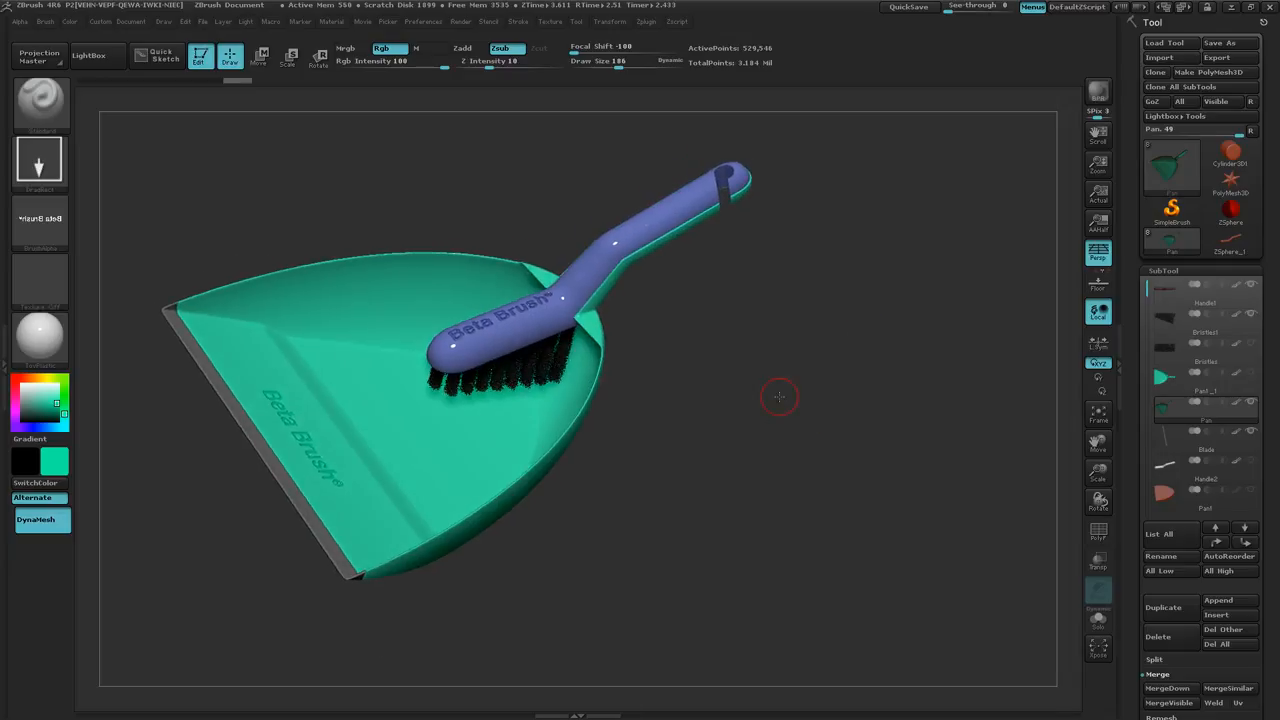
key("alt+Tab")
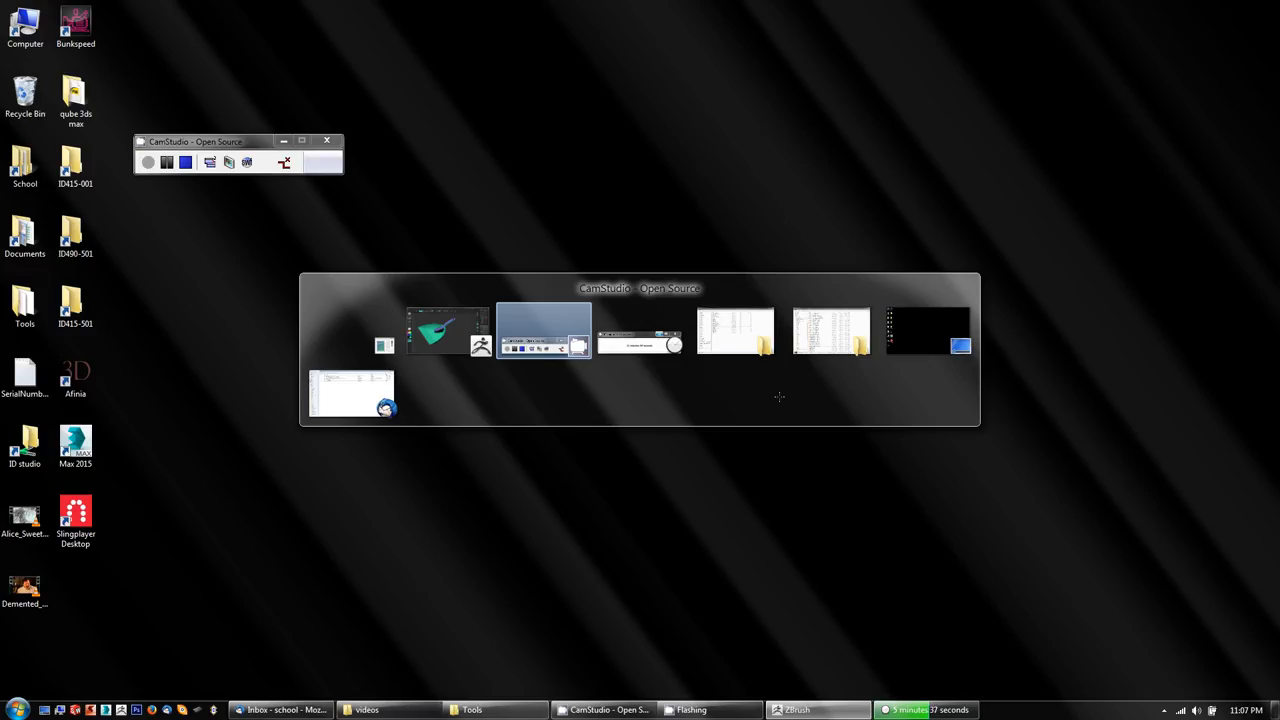
key("alt+Tab")
key("alt+Tab")
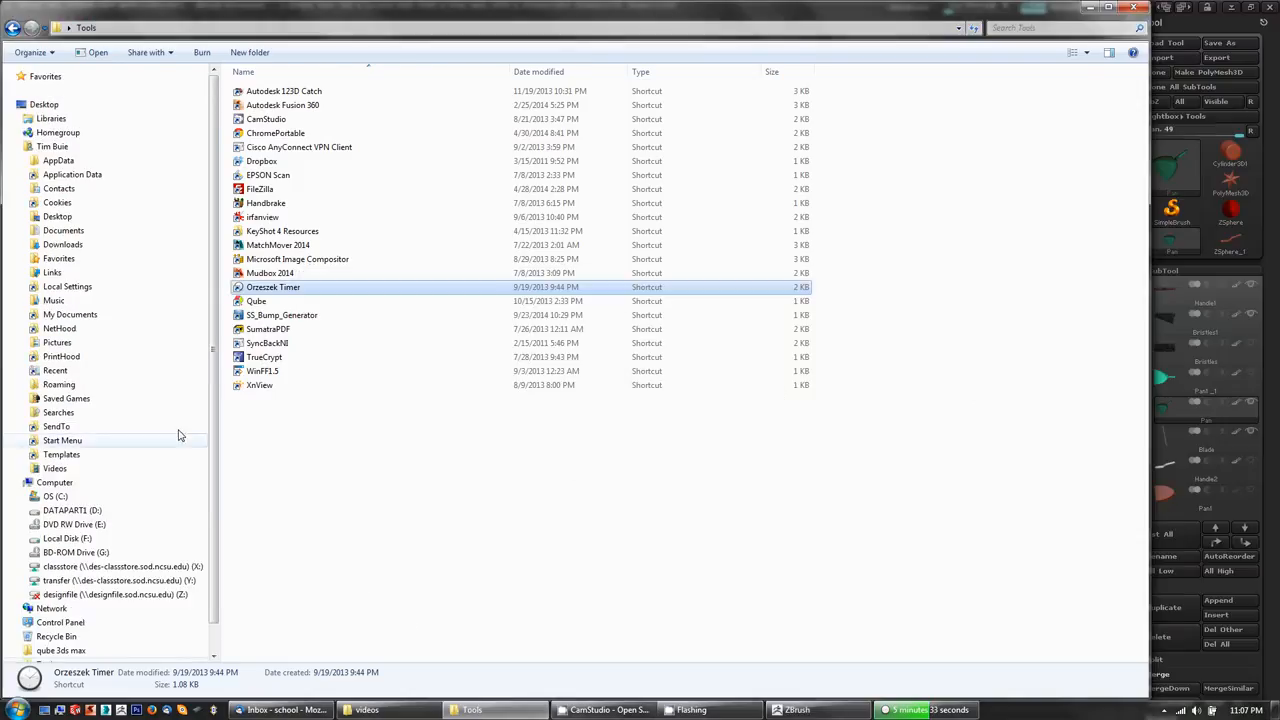
scroll(204, 443, "down", 1)
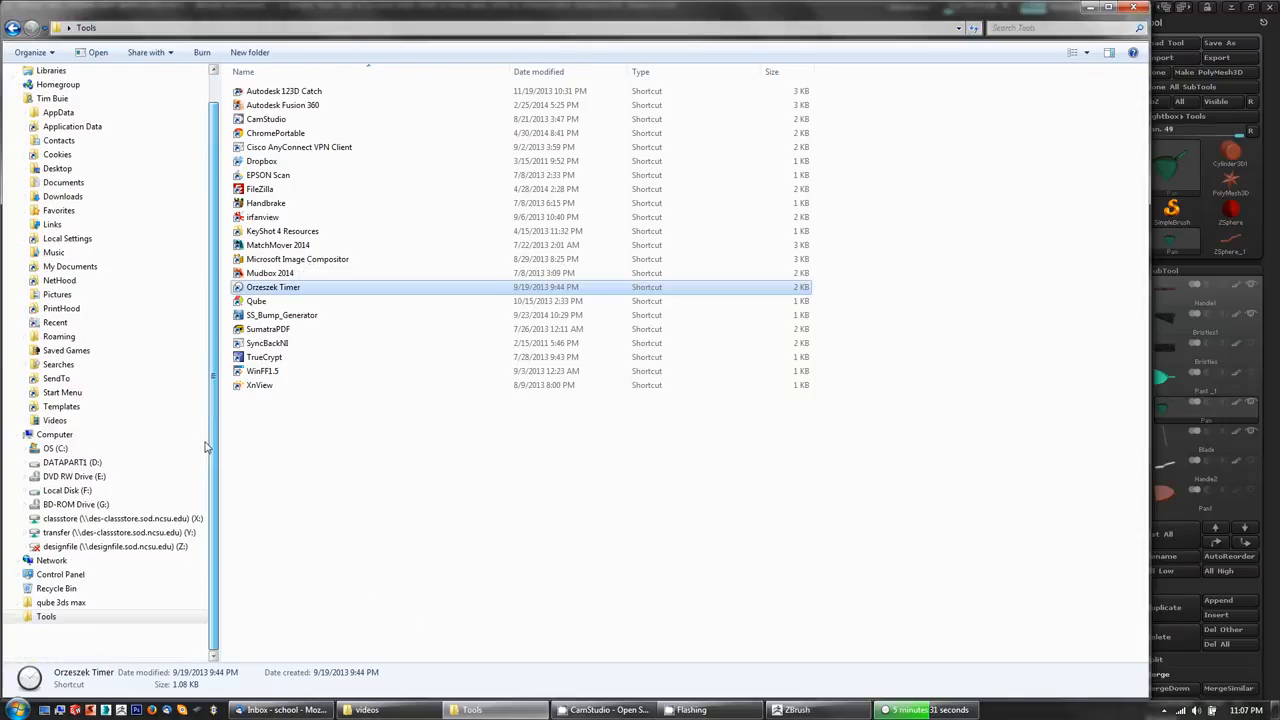
scroll(204, 447, "up", 1)
left_click(138, 491)
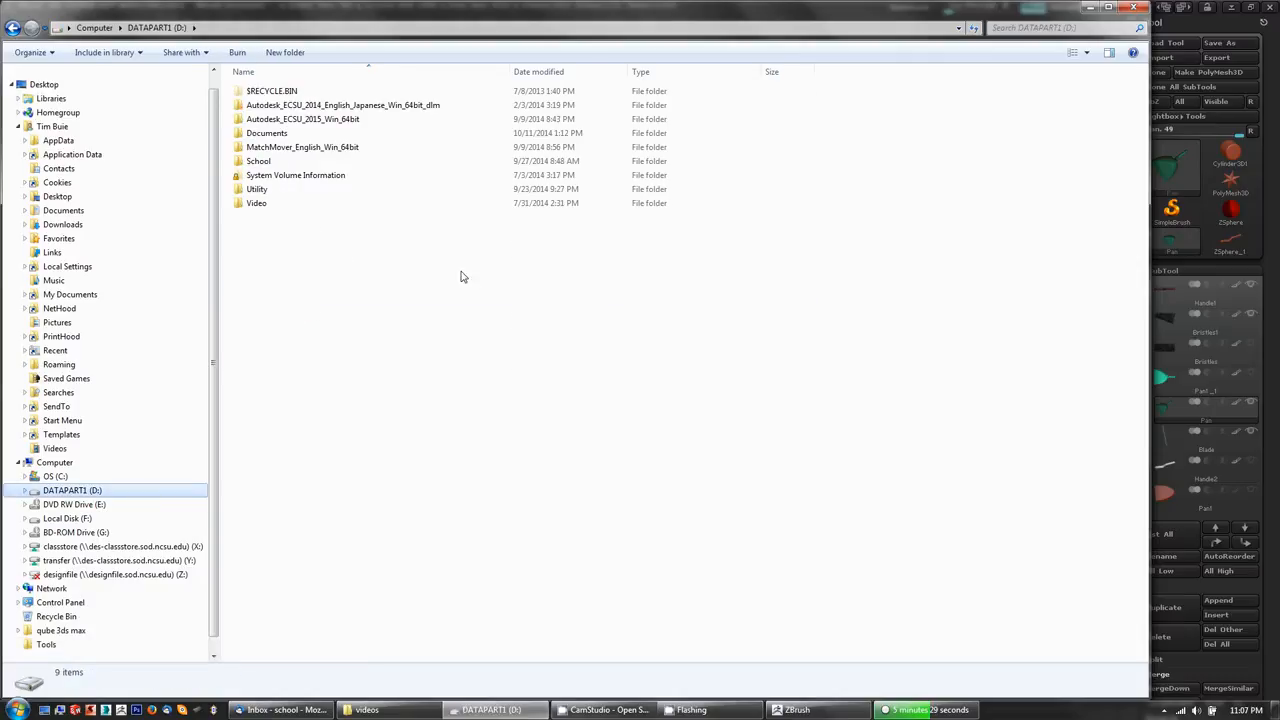
double_click(258, 161)
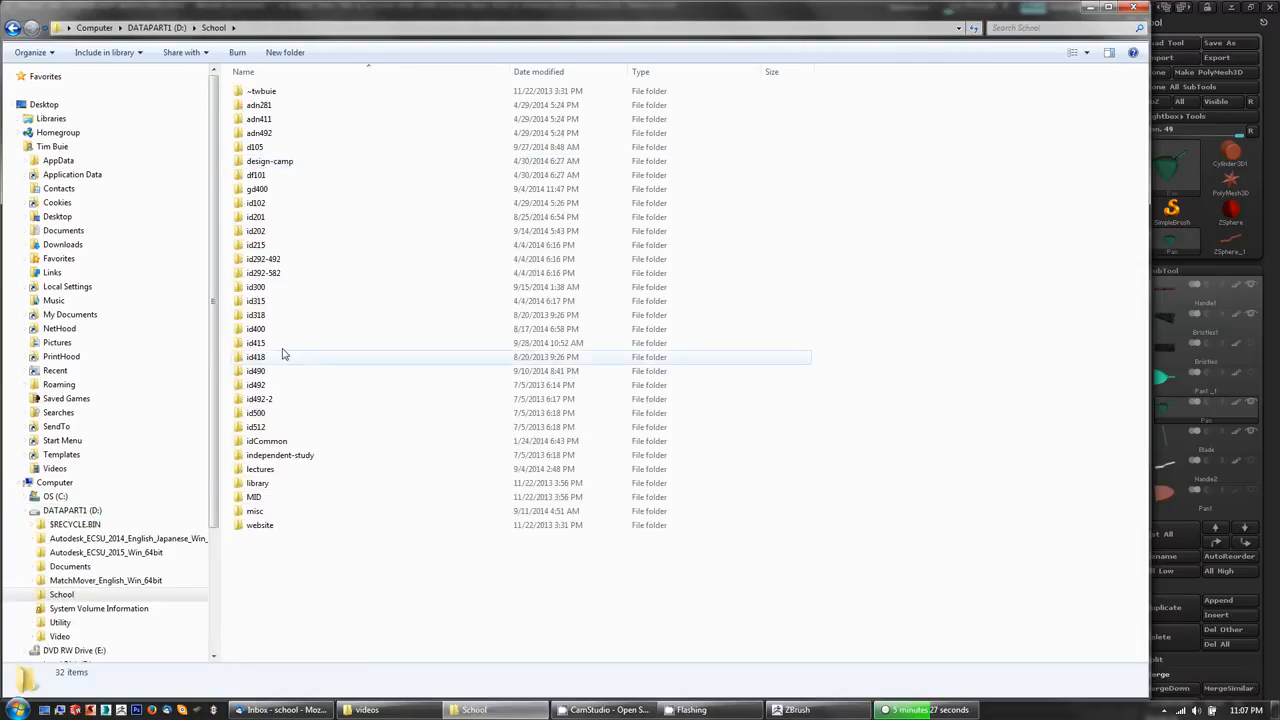
double_click(280, 343)
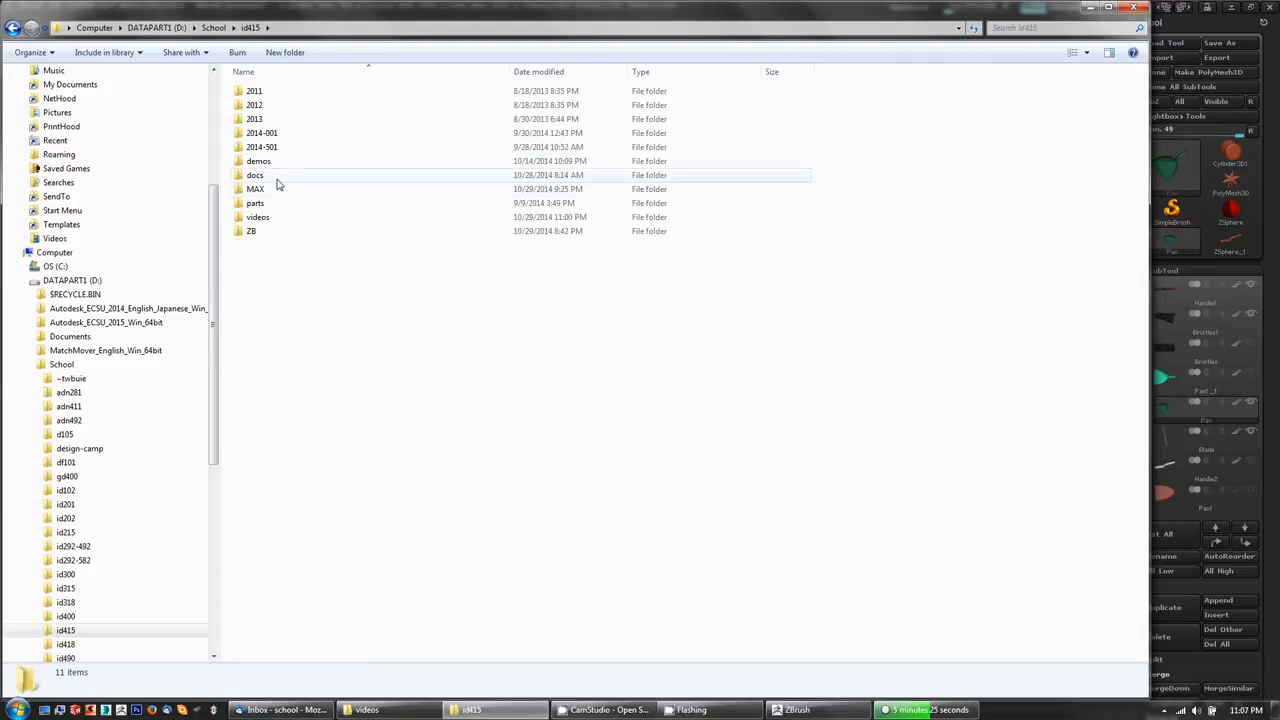
double_click(263, 232)
double_click(261, 134)
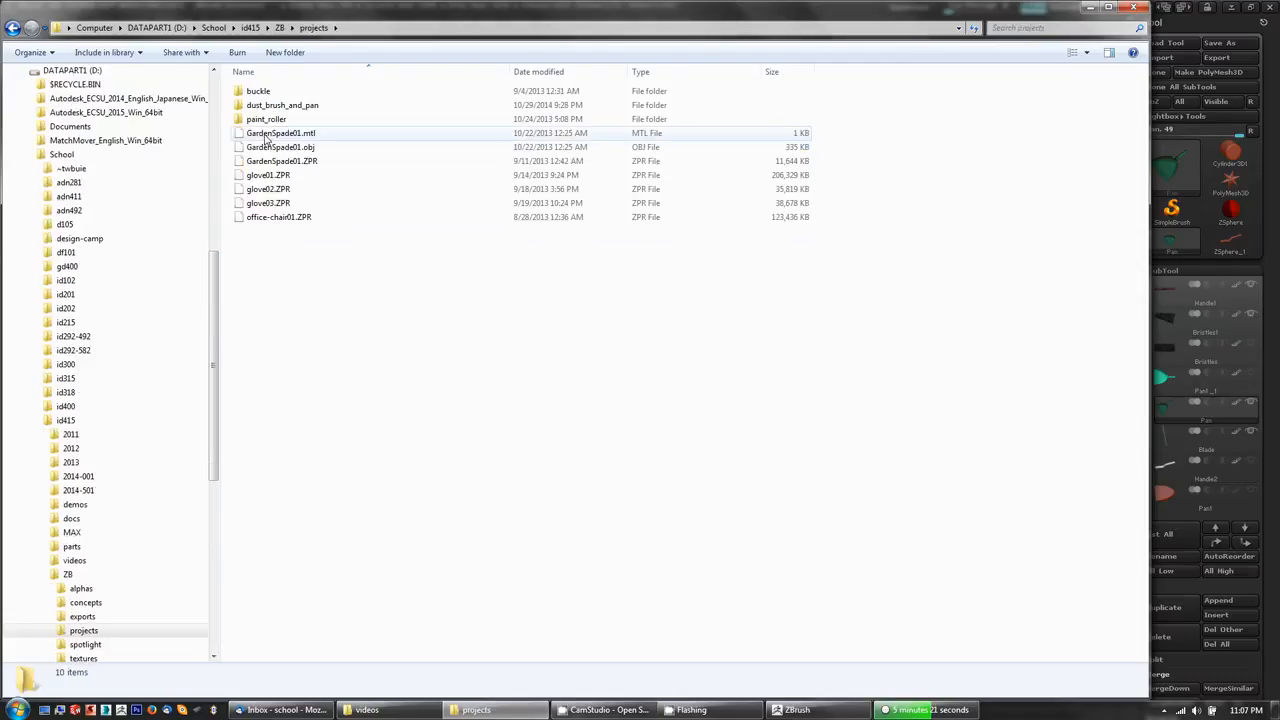
double_click(266, 106)
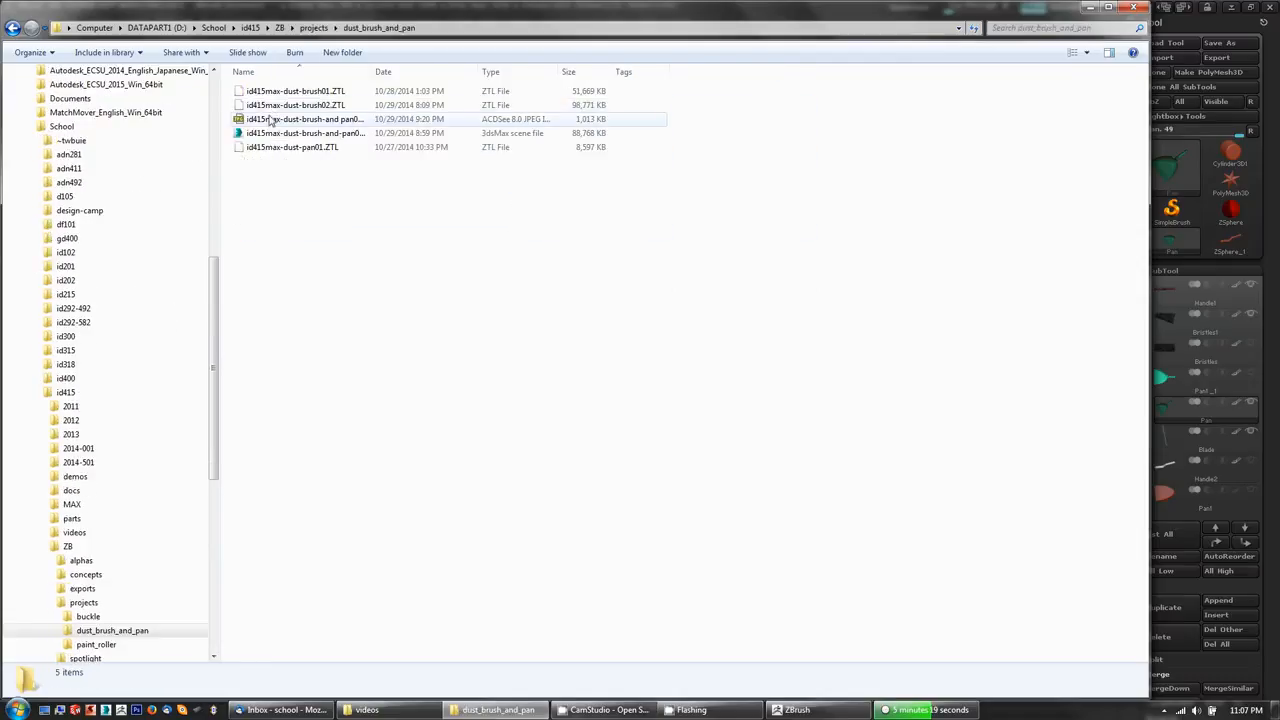
Open the JPEG render of the dust brush and pan full screen, examine both engraved logos, close it and return to ZBrush.
left_click(268, 120)
double_click(258, 120)
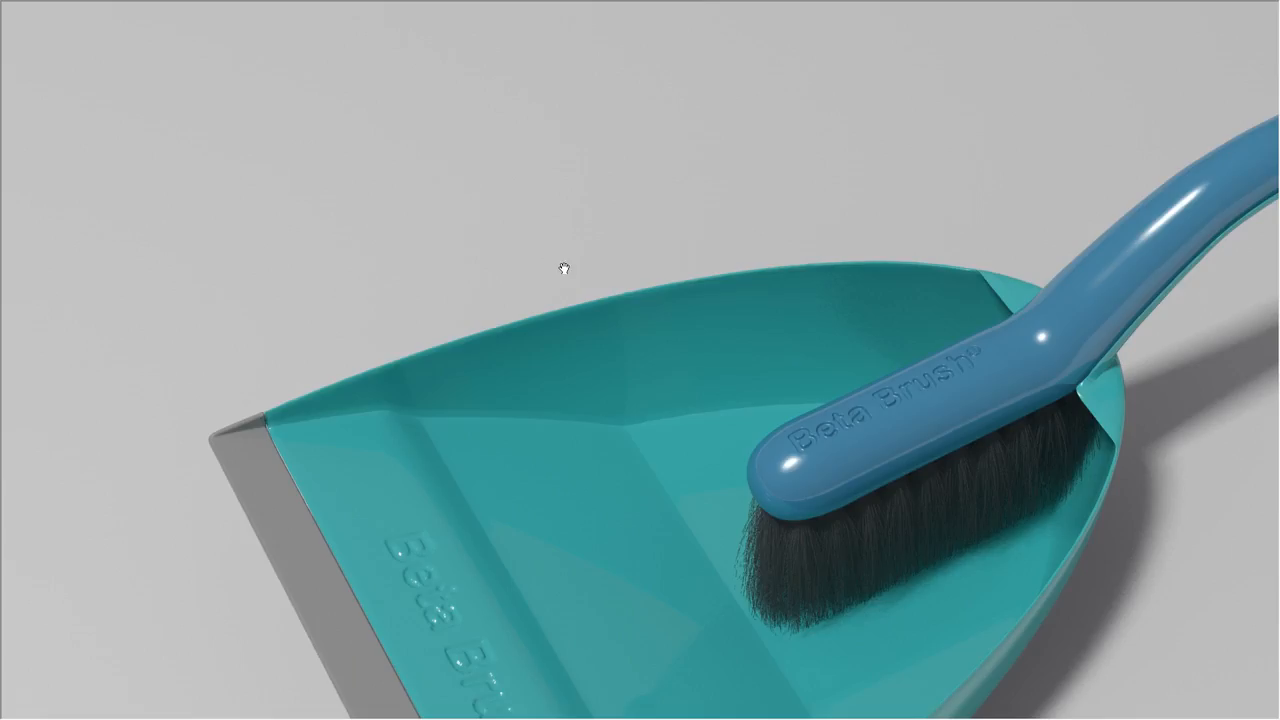
scroll(564, 268, "down", 2)
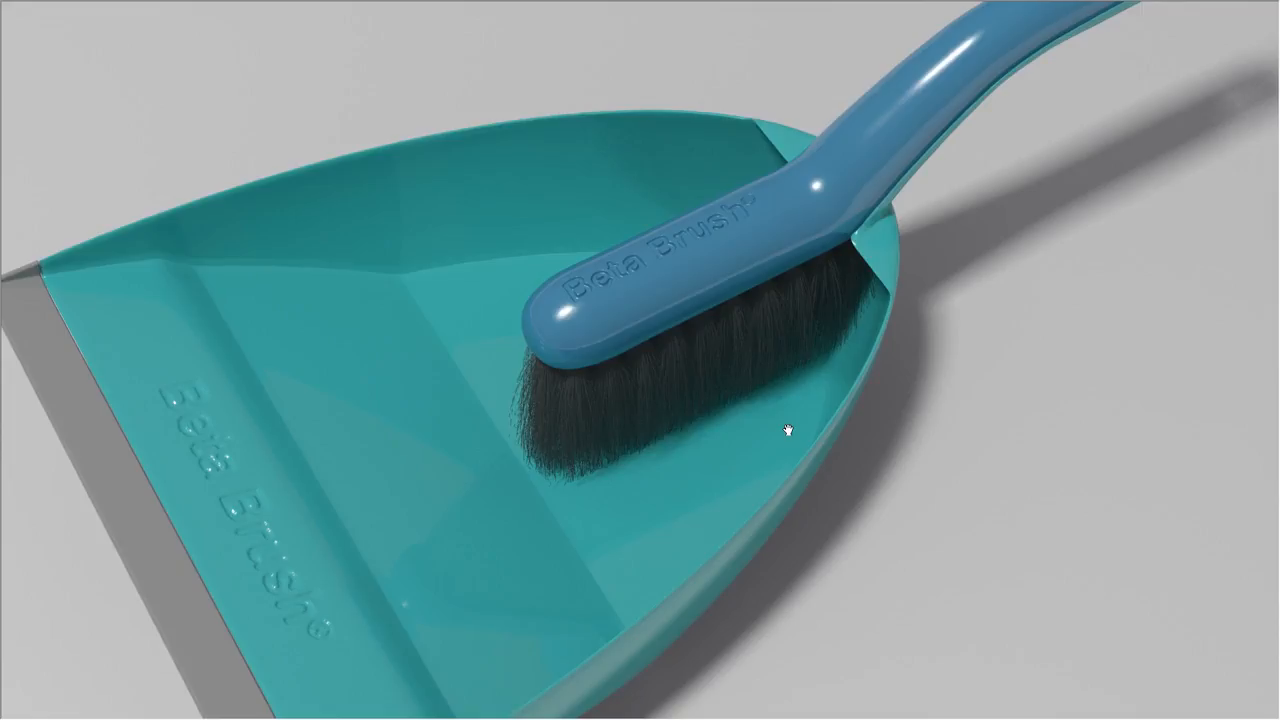
key("Escape")
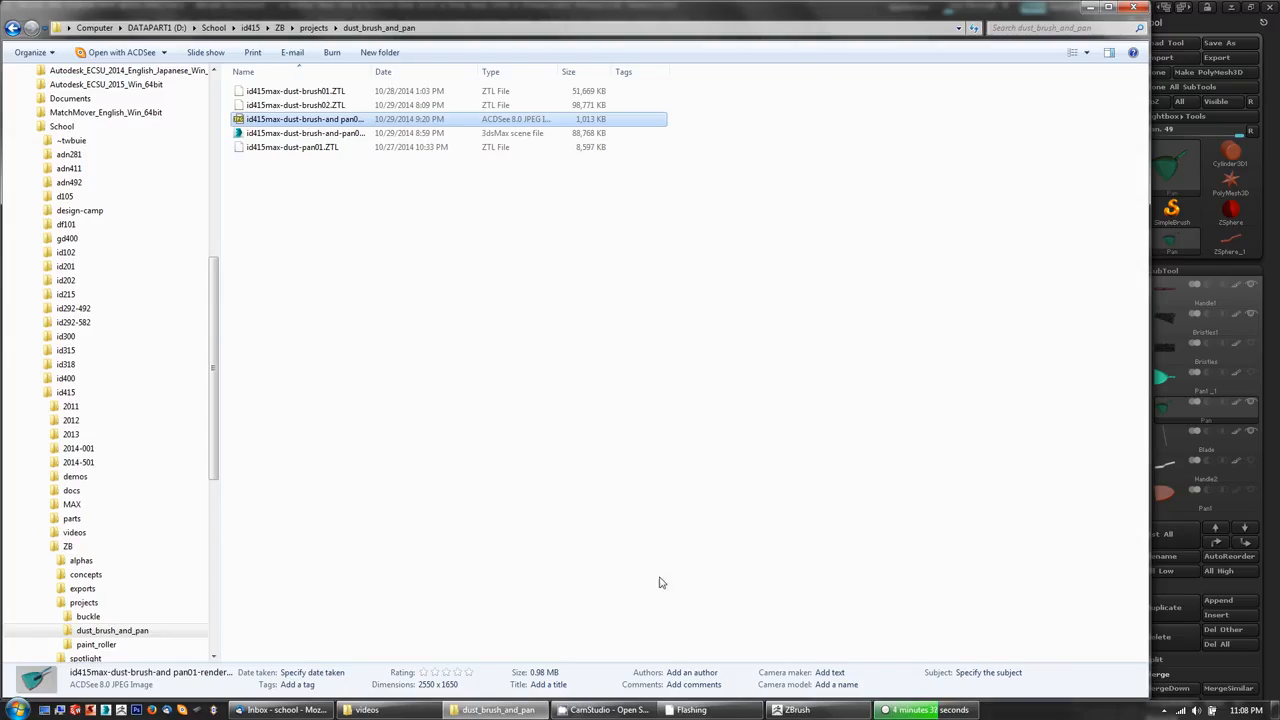
left_click(785, 708)
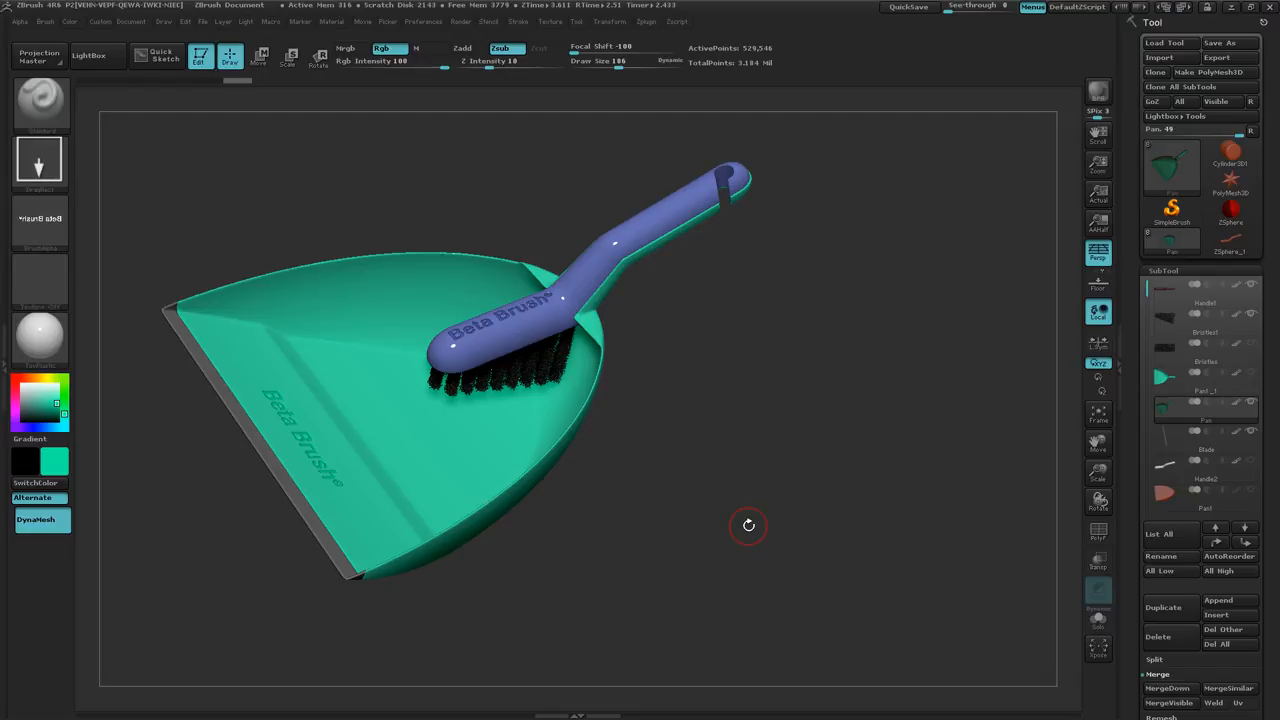
Turn off perspective, try moving the Pan subtool down from the brush in side view, inspect it at an angle, and undo the move.
left_click_drag(700, 509, 708, 465)
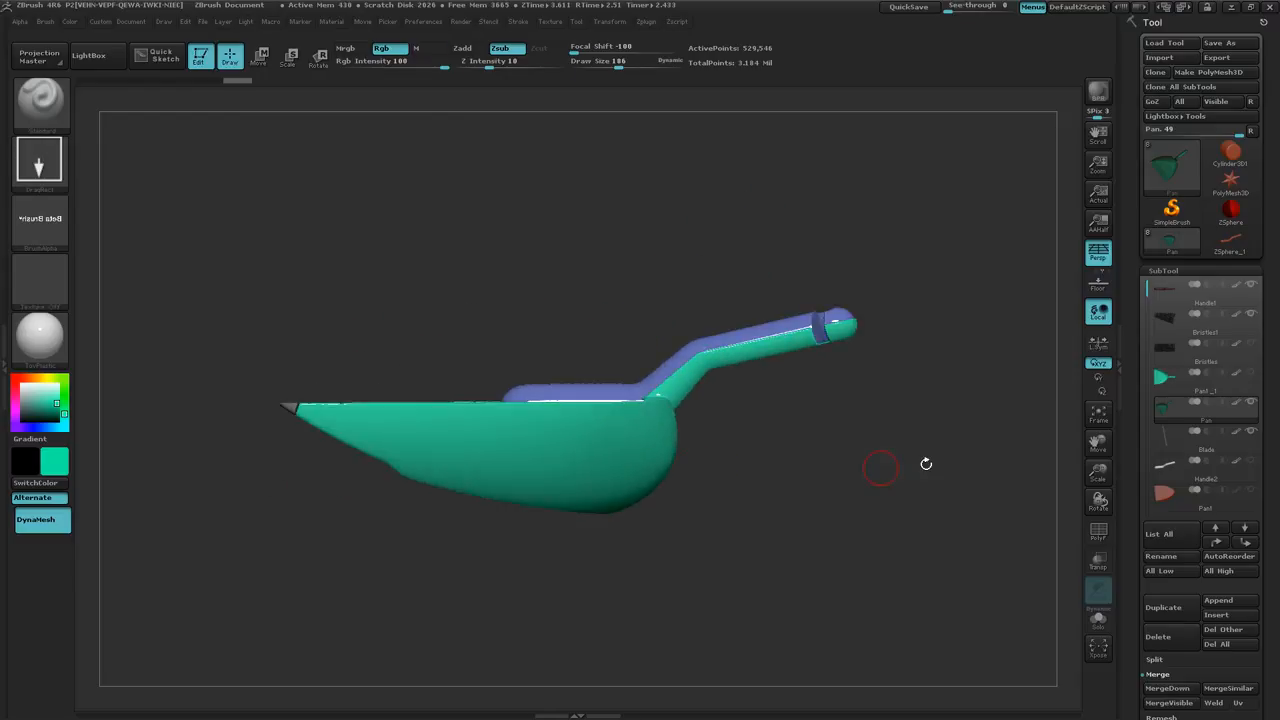
left_click(1098, 253)
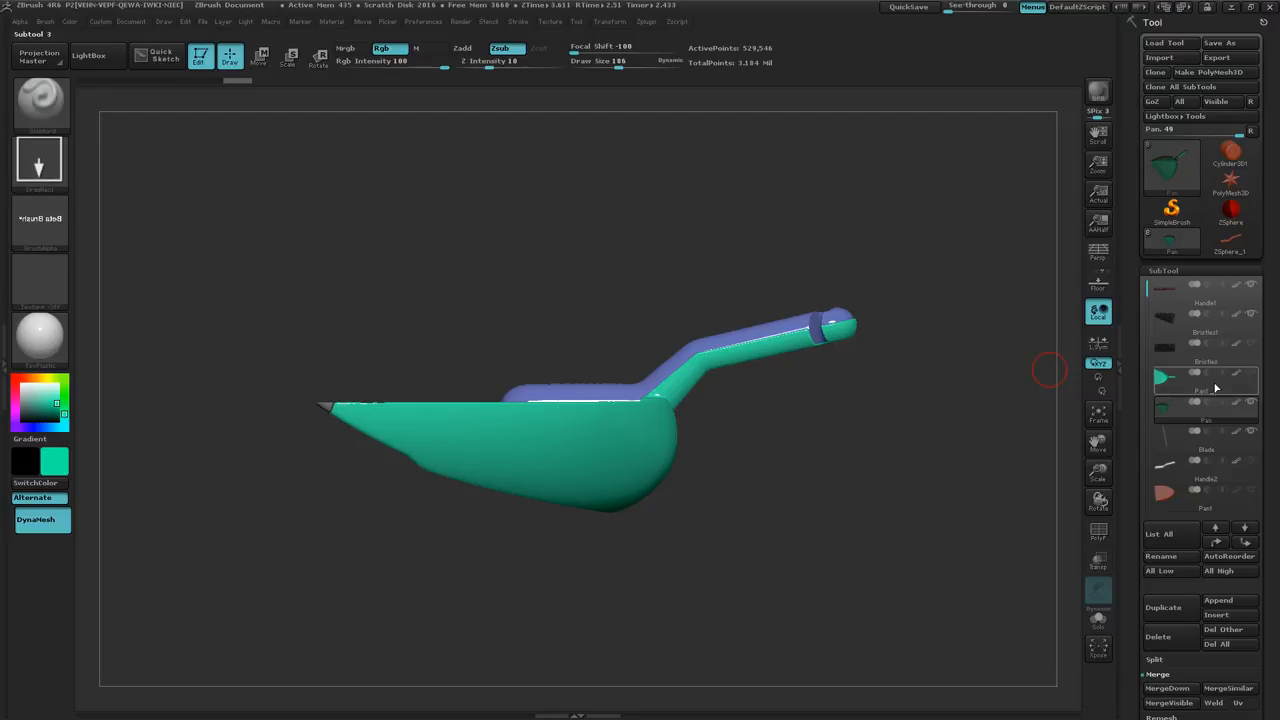
mouse_move(1190, 445)
key("w")
left_click_drag(594, 437, 668, 613)
left_click_drag(626, 513, 675, 620)
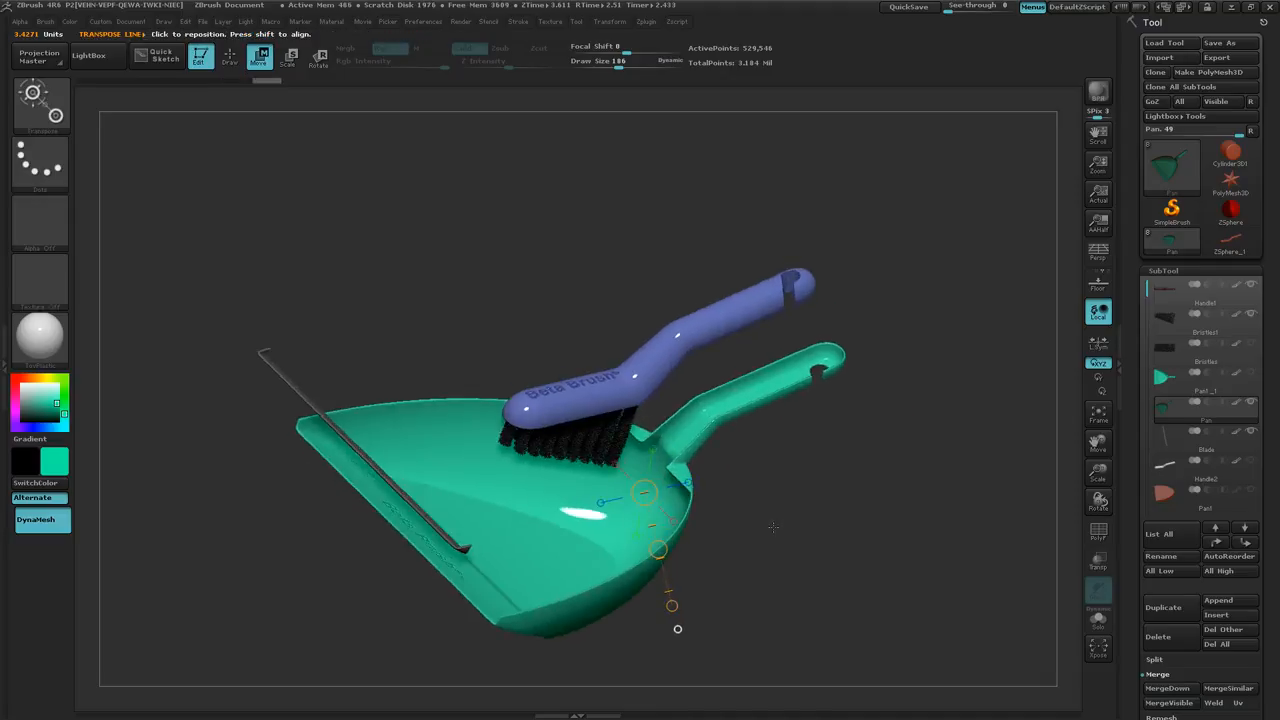
key("ctrl+z")
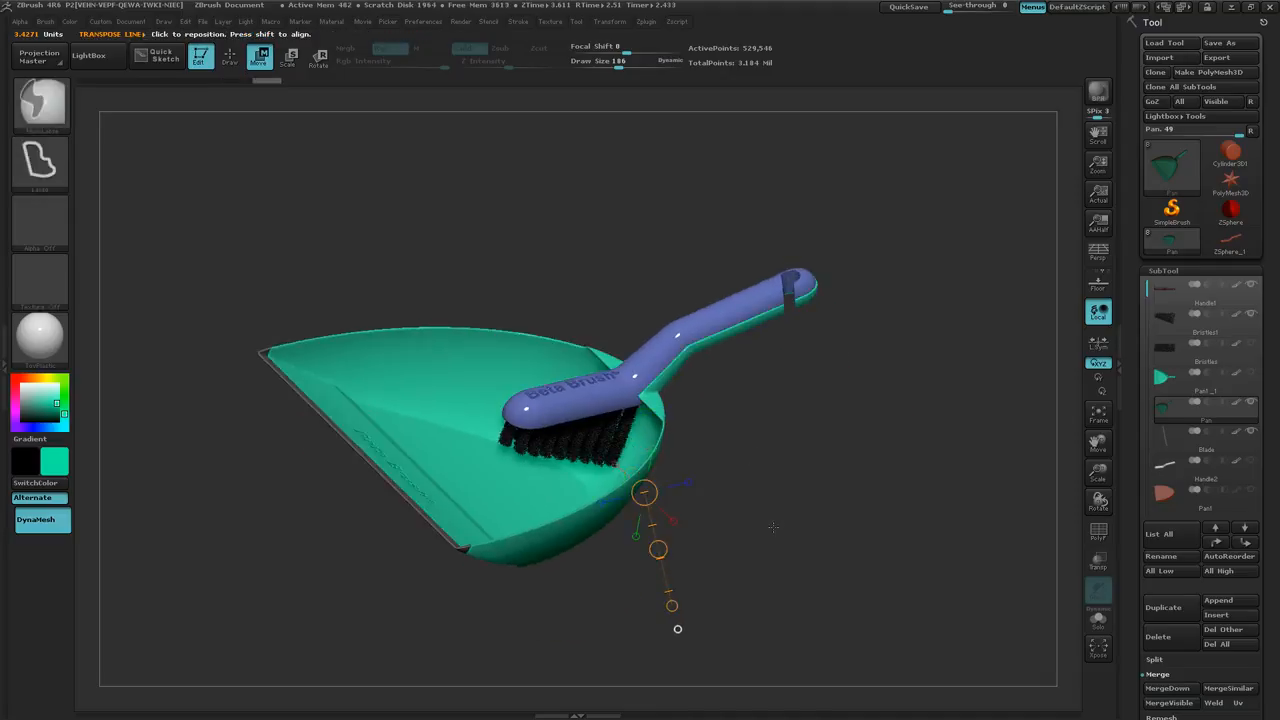
Merge the Pan subtool with the Blade subtool below it using MergeDown and accept the non-undoable operation.
mouse_move(789, 531)
left_mouse_down()
mouse_move(782, 485)
mouse_move(796, 519)
left_mouse_up()
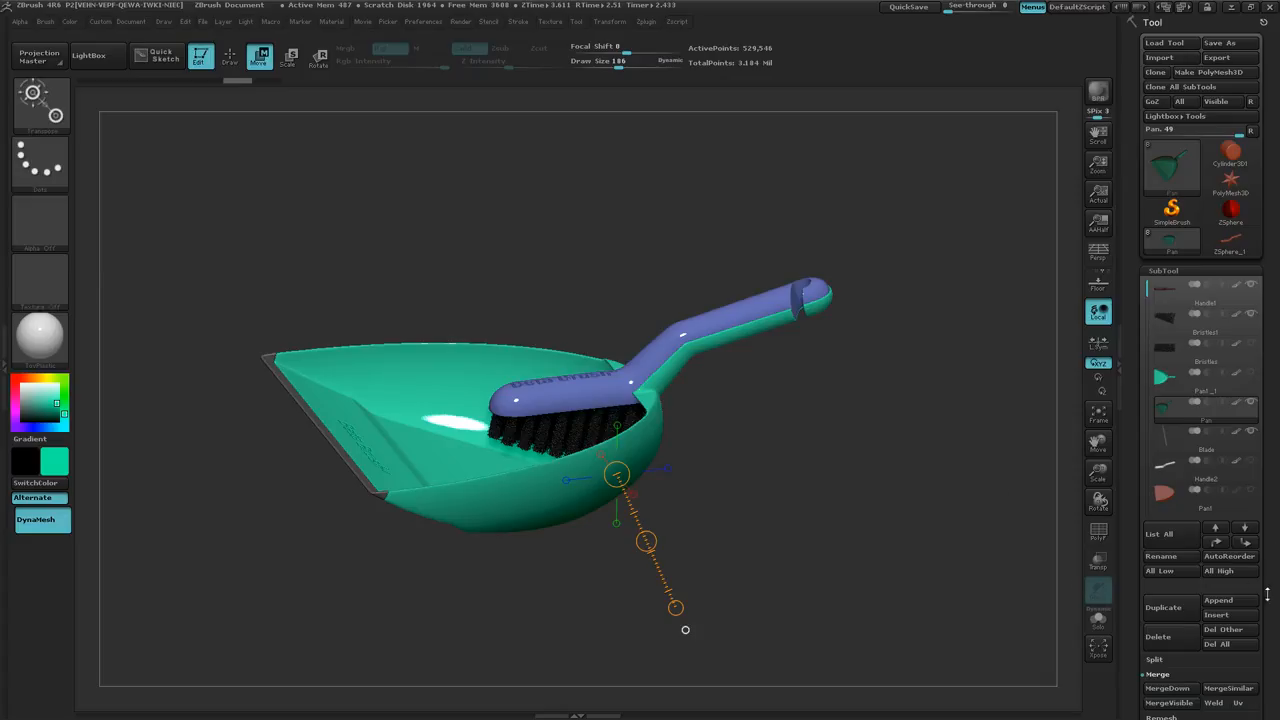
left_click_drag(1267, 592, 1260, 512)
left_click(1170, 535)
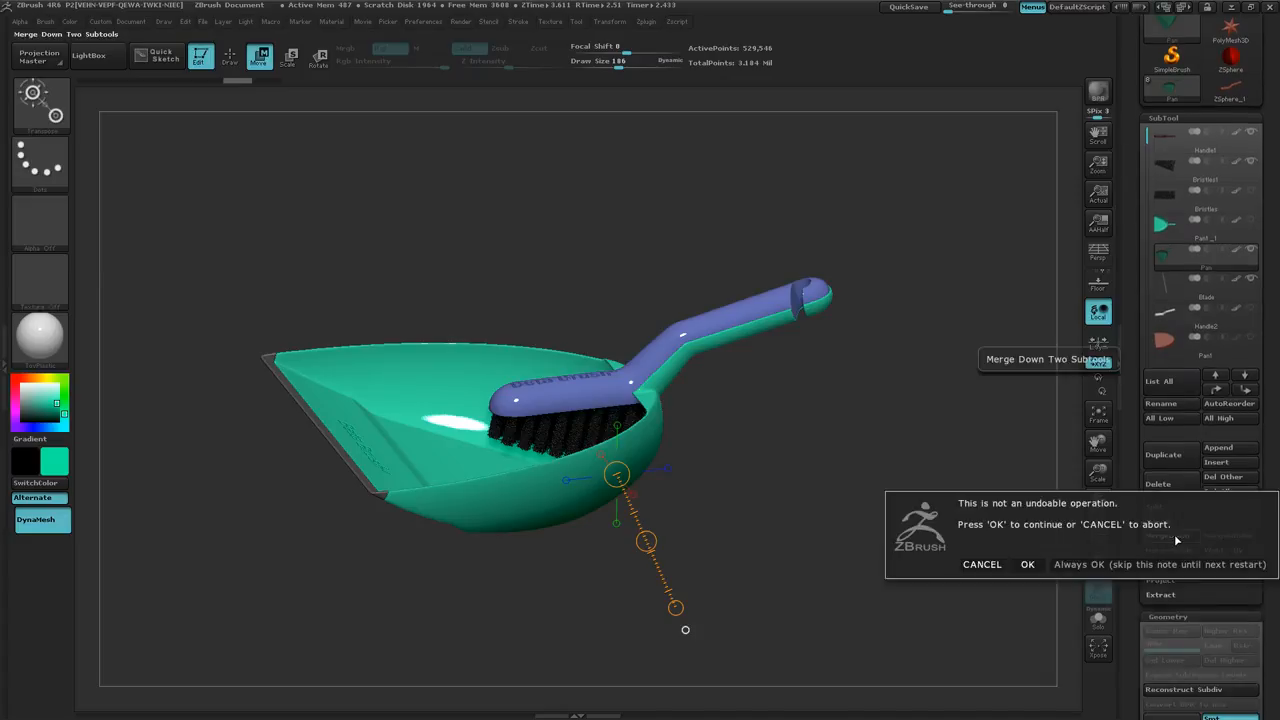
left_click(1027, 564)
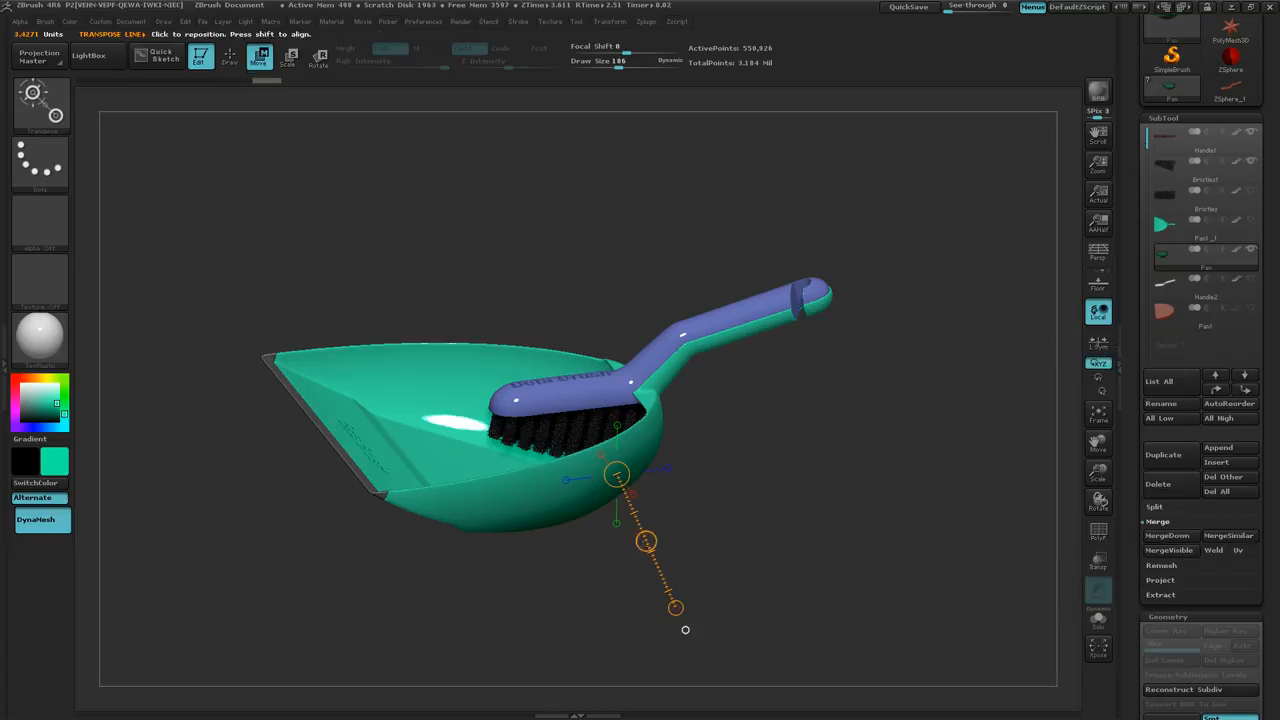
Try moving the merged pan and blade down from the brush, inspect the set at an angle in perspective, and undo the move.
left_click_drag(646, 541, 661, 563)
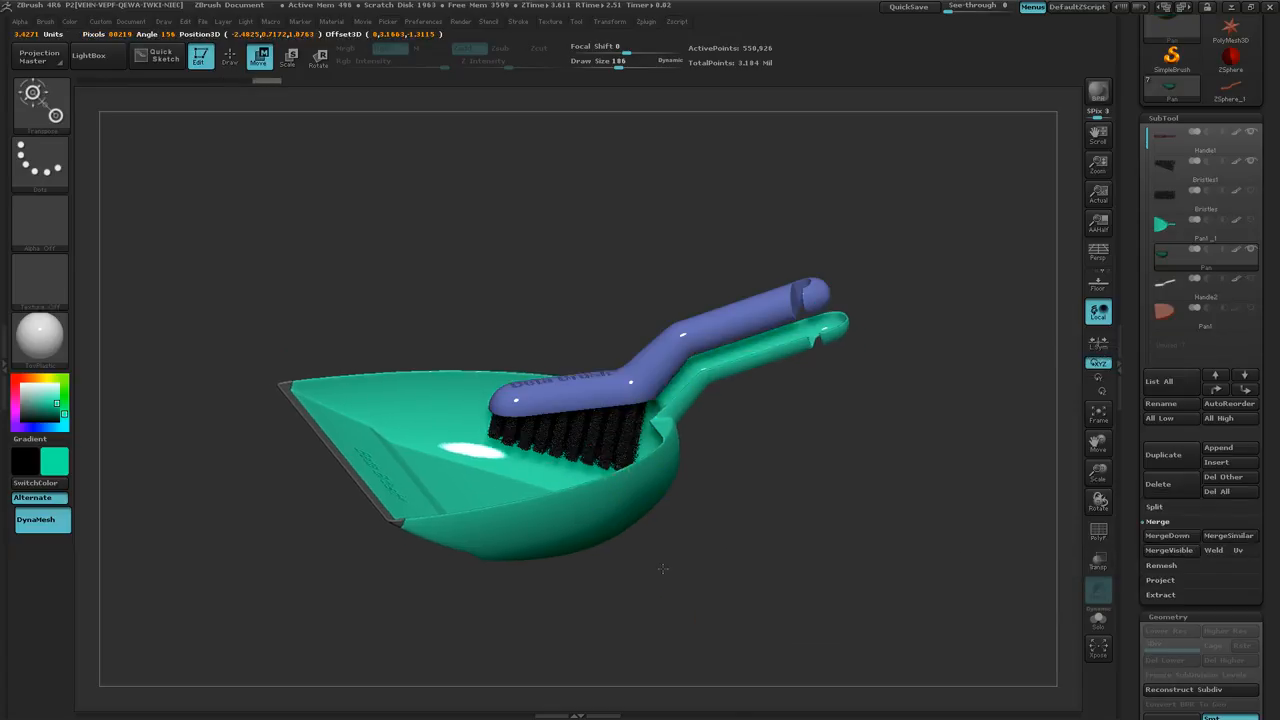
key("ctrl+z")
left_click_drag(778, 554, 771, 541, "shift")
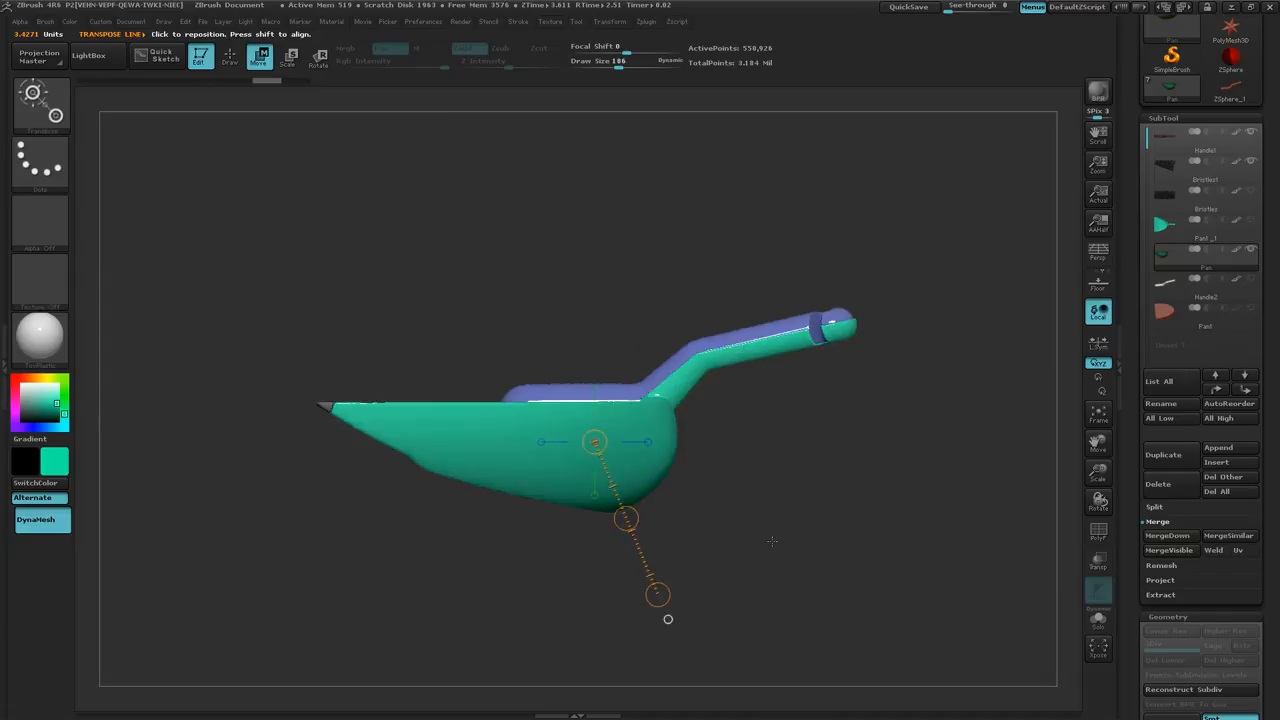
mouse_move(626, 519)
left_mouse_down()
mouse_move(673, 620)
mouse_move(659, 613)
left_mouse_up()
mouse_move(813, 584)
left_mouse_down()
mouse_move(826, 652)
mouse_move(779, 540)
mouse_move(787, 496)
left_mouse_up()
key("p")
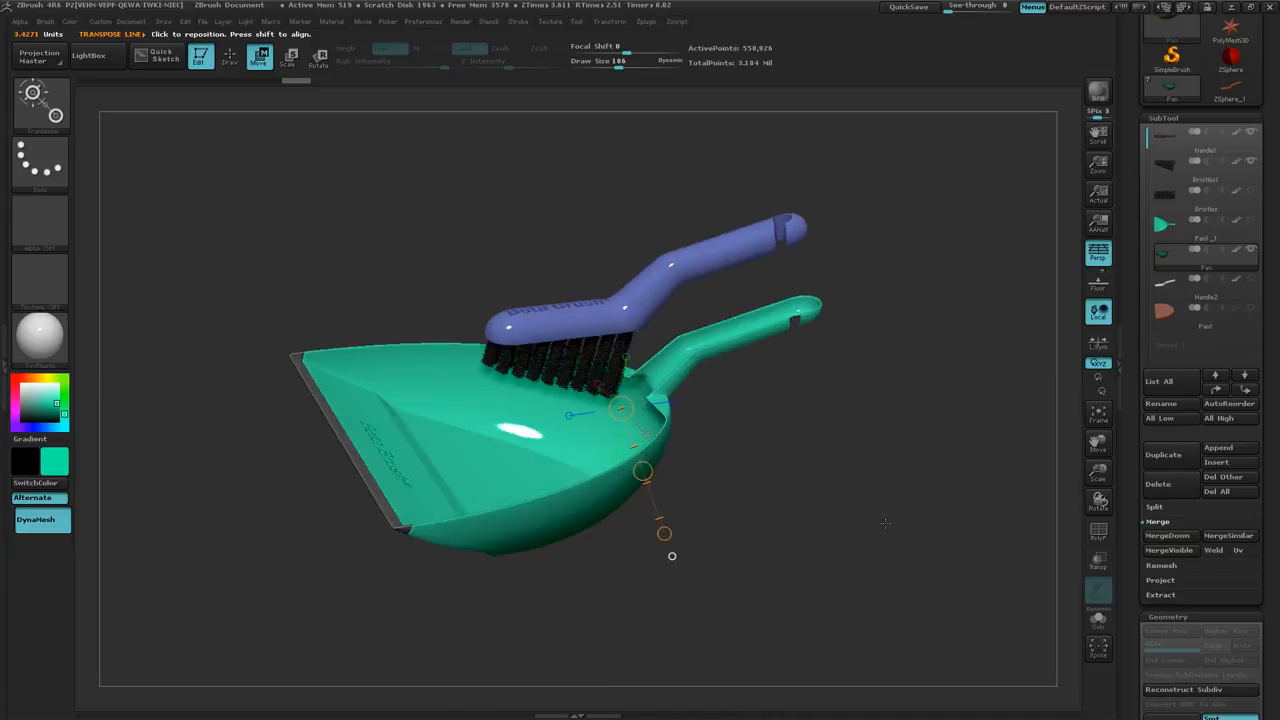
key("ctrl+z")
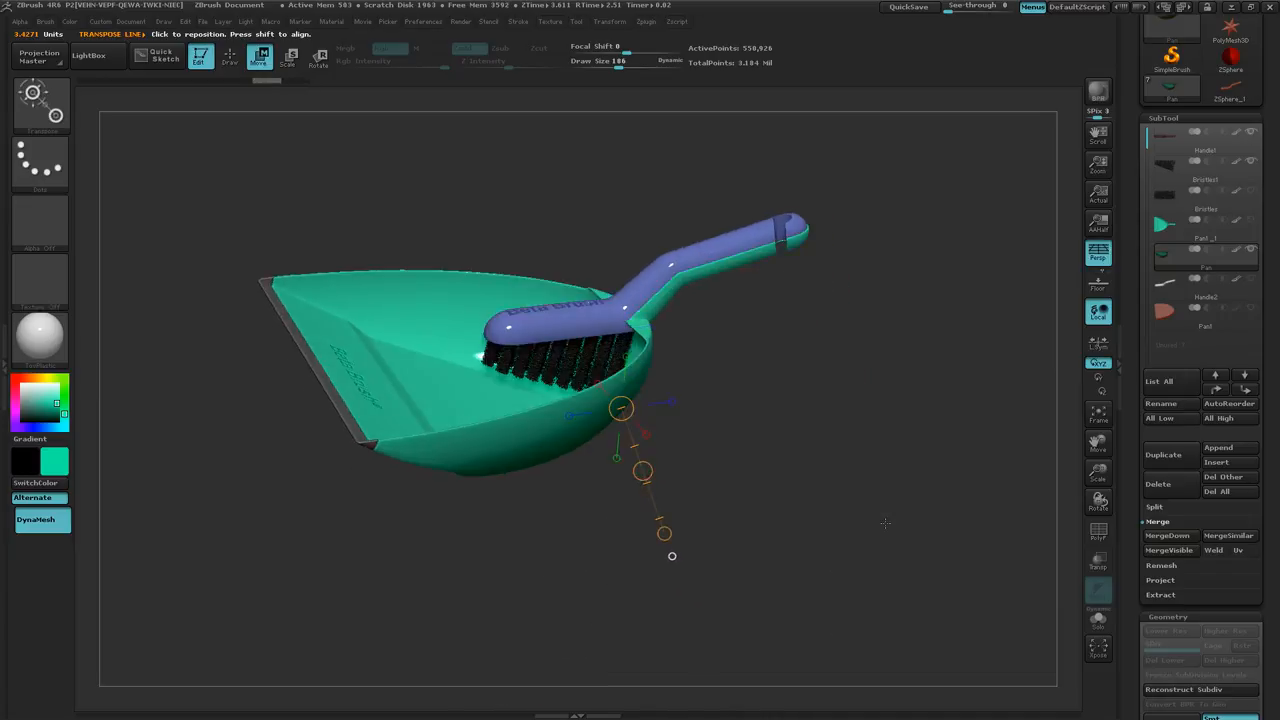
Switch back to the dust_brush_and_pan folder in Windows Explorer.
key("alt+Tab")
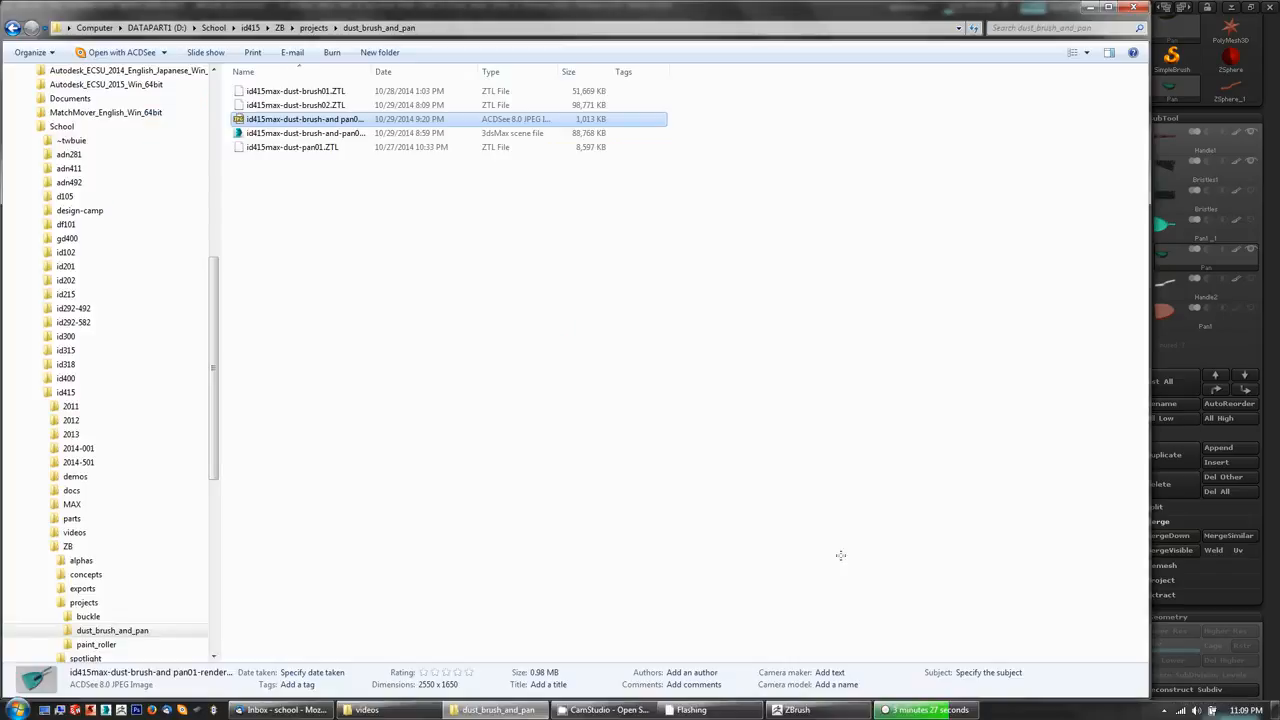
key("alt+Tab")
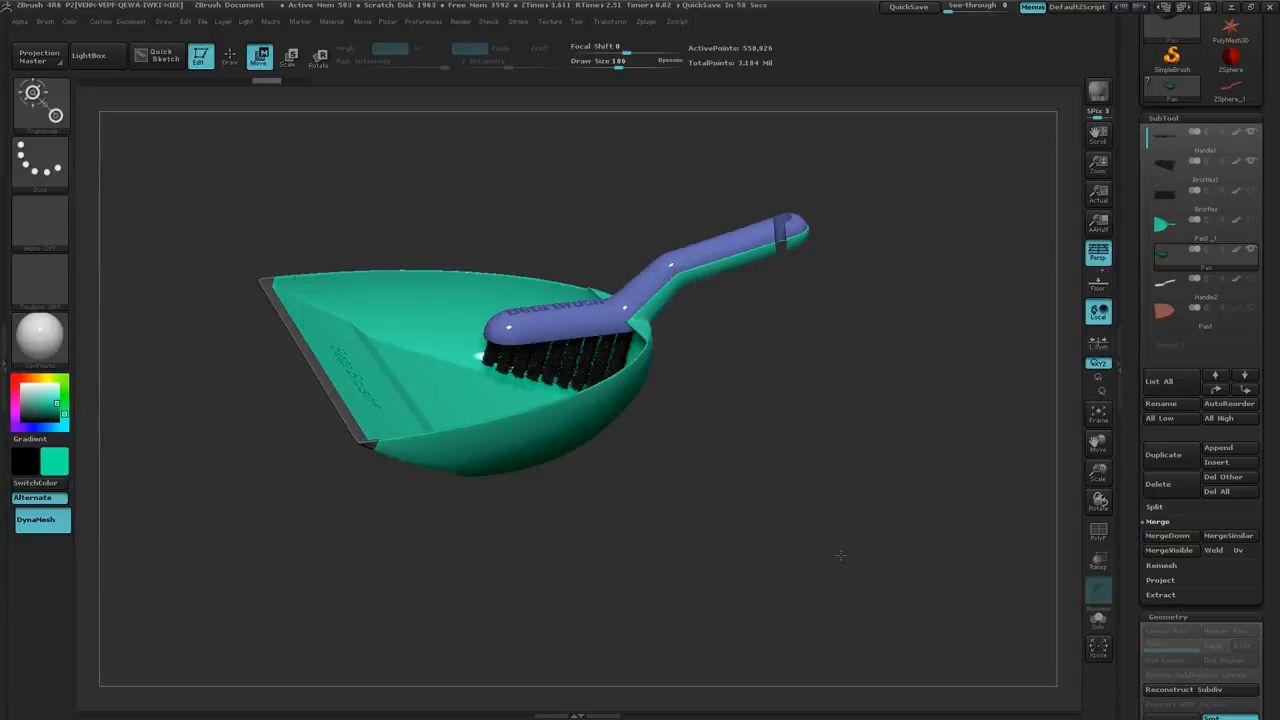
key("alt+Tab")
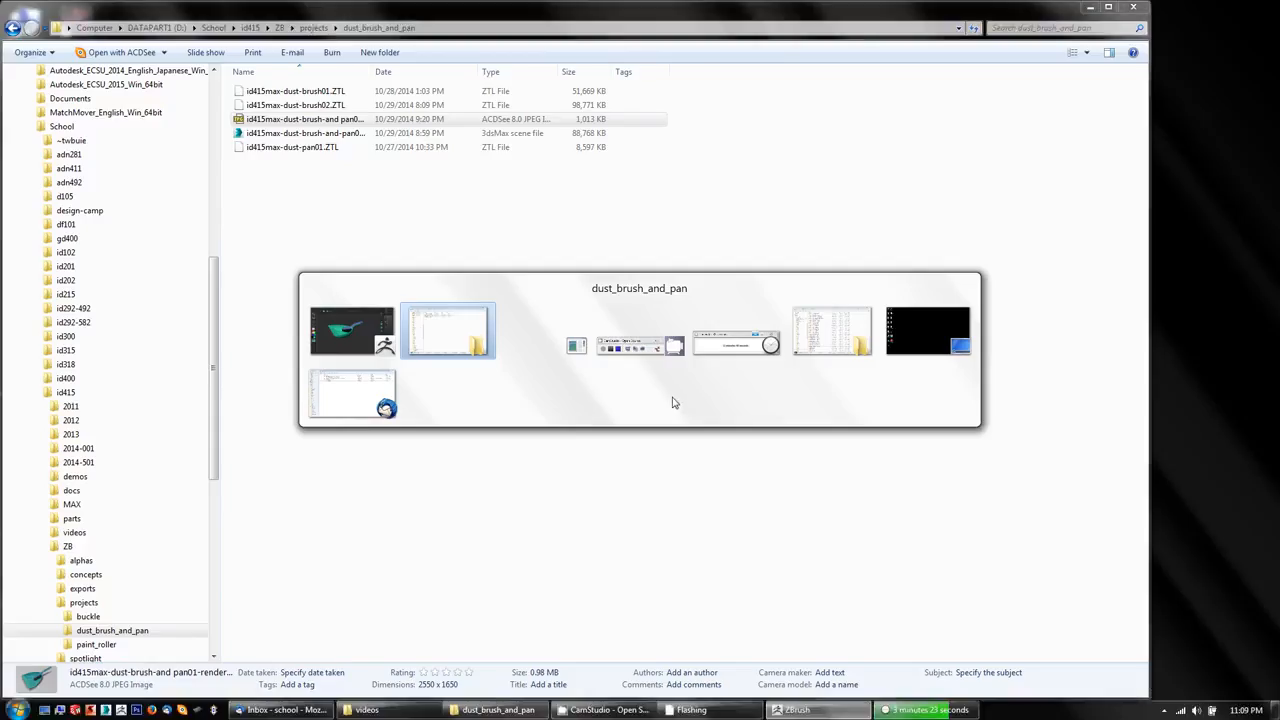